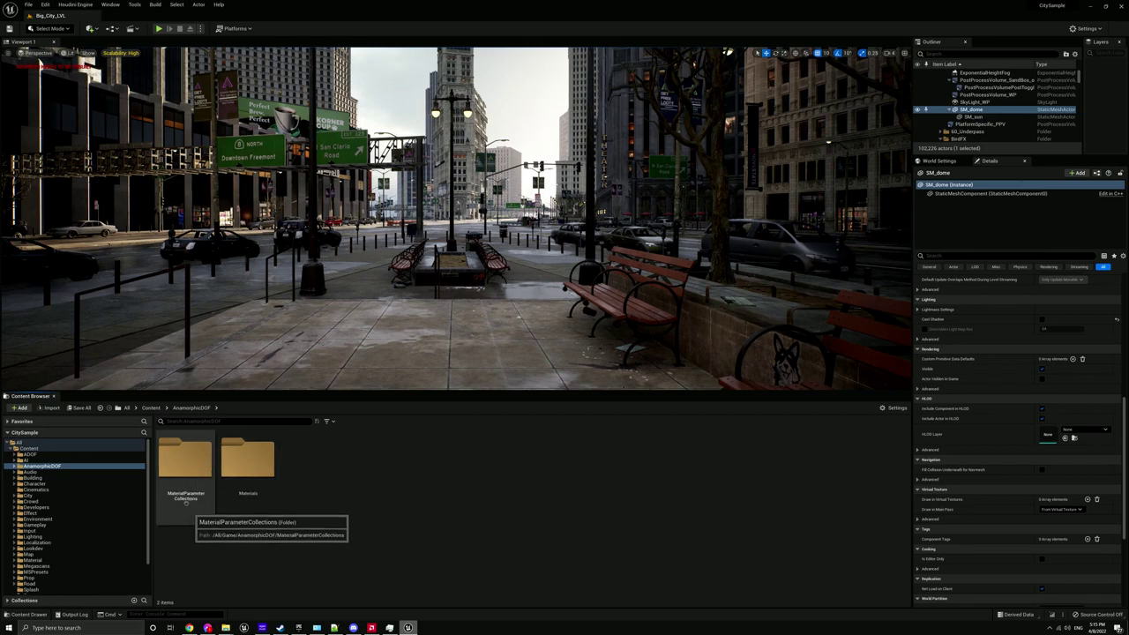
Step: Open MPC_Anamorphic from MaterialParameterCollections and place its editor over the viewport's upper left
double_click(187, 476)
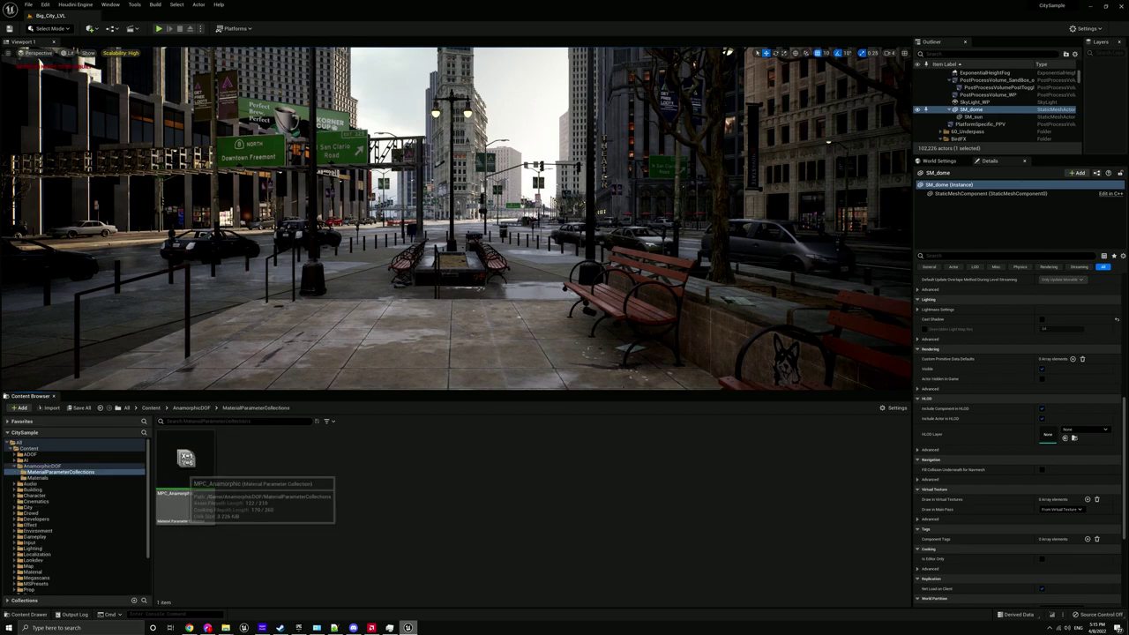
click(188, 450)
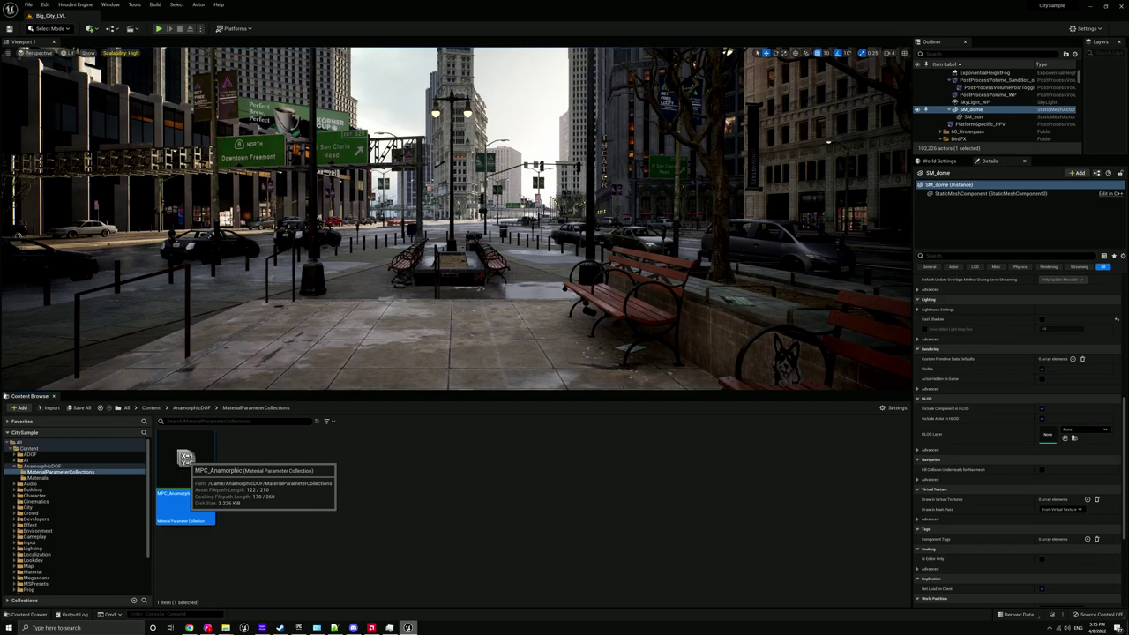
double_click(186, 457)
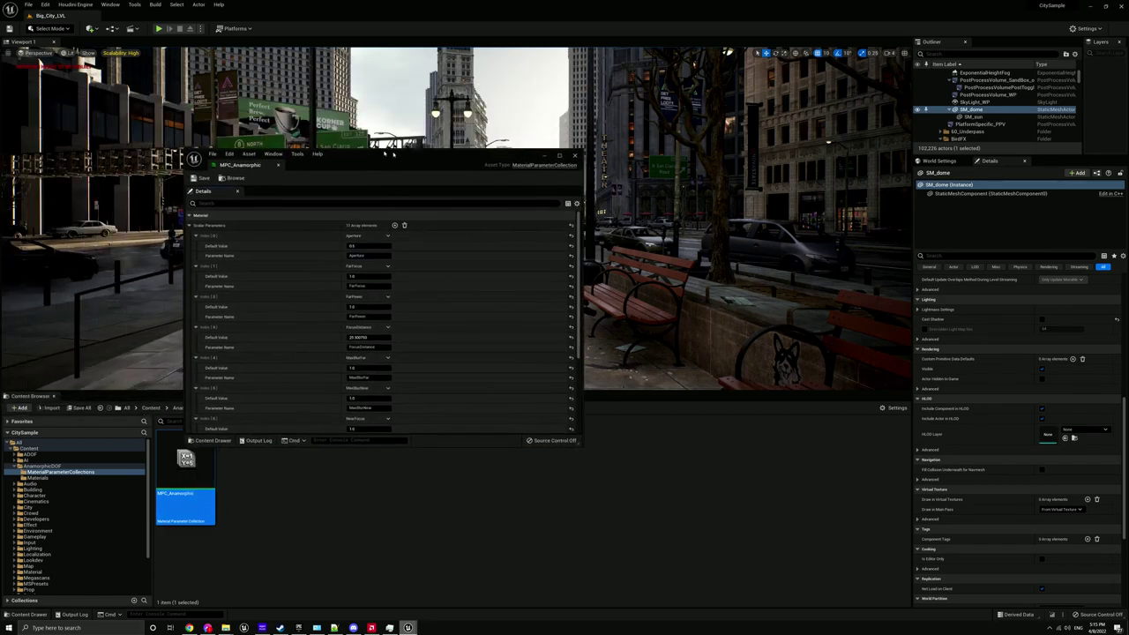
drag(402, 159, 599, 215)
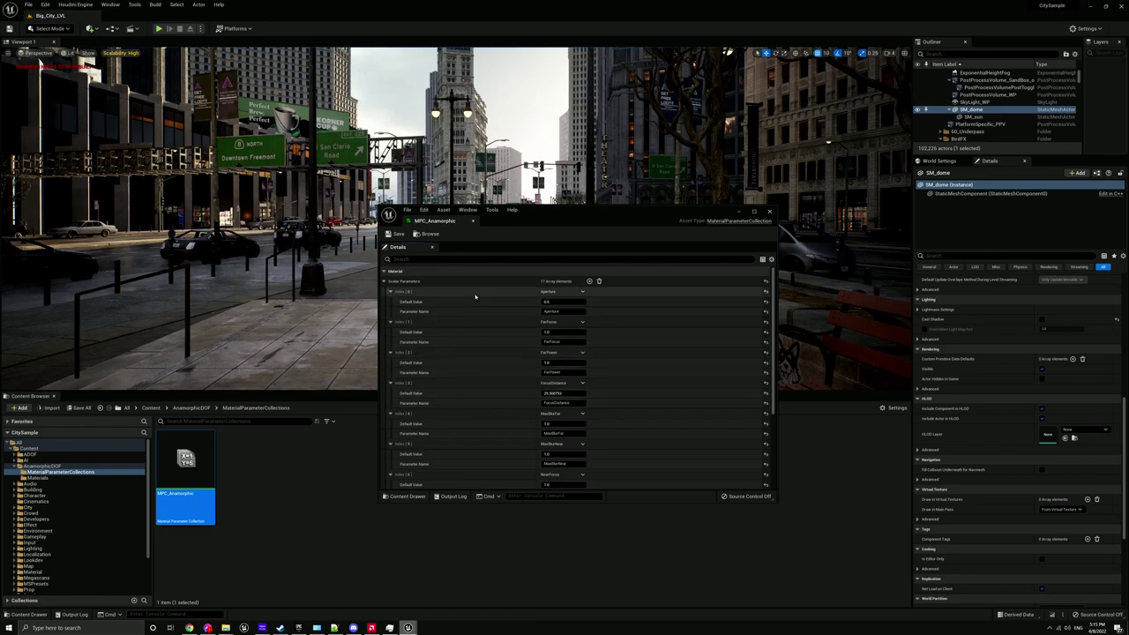
scroll(486, 327, down, 2)
scroll(487, 327, down, 2)
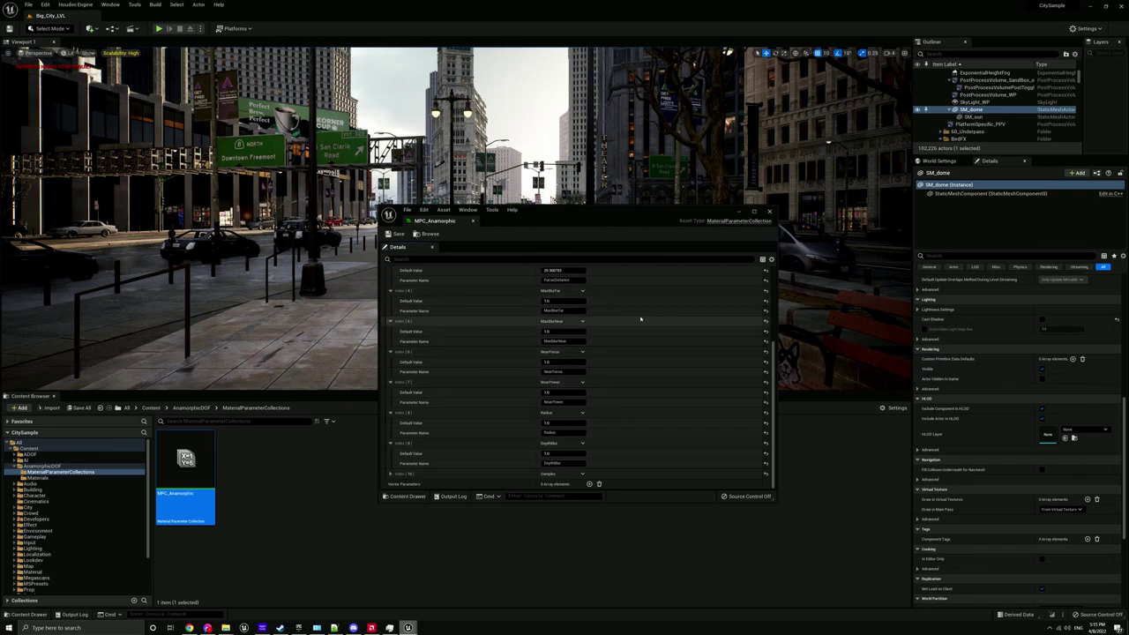
drag(582, 219, 317, 83)
scroll(249, 247, up, 3)
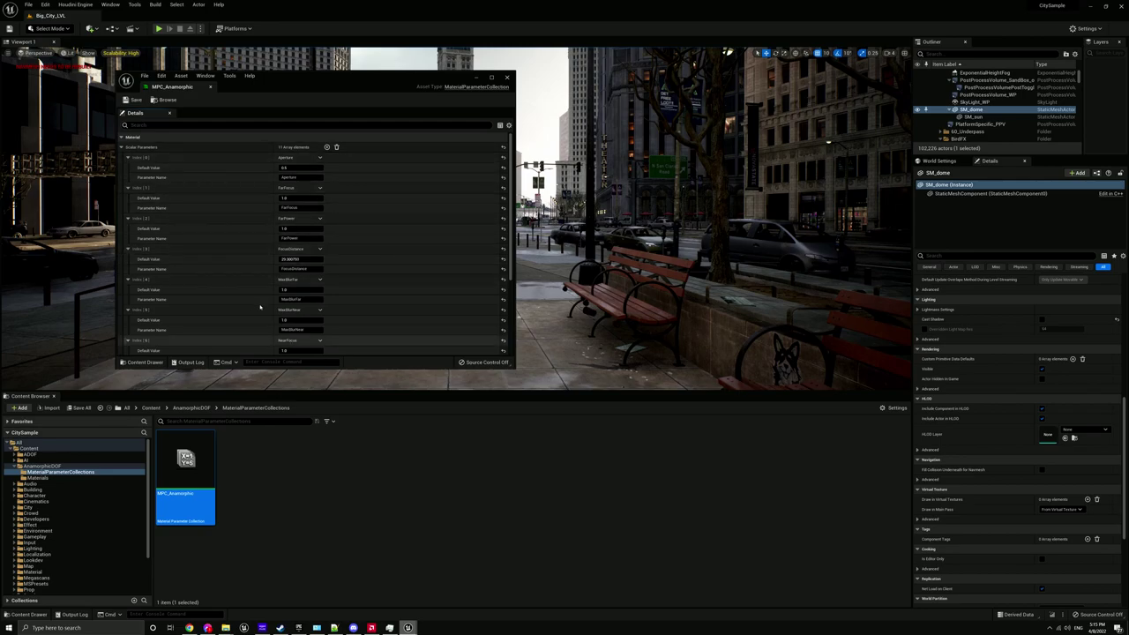
scroll(251, 265, down, 5)
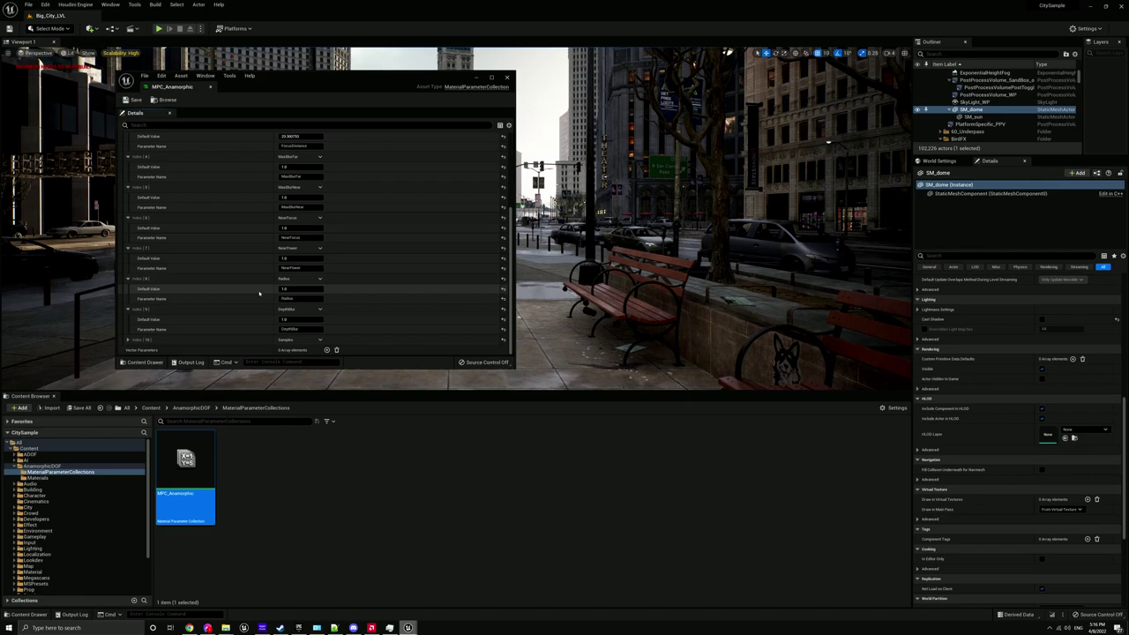
scroll(265, 300, up, 3)
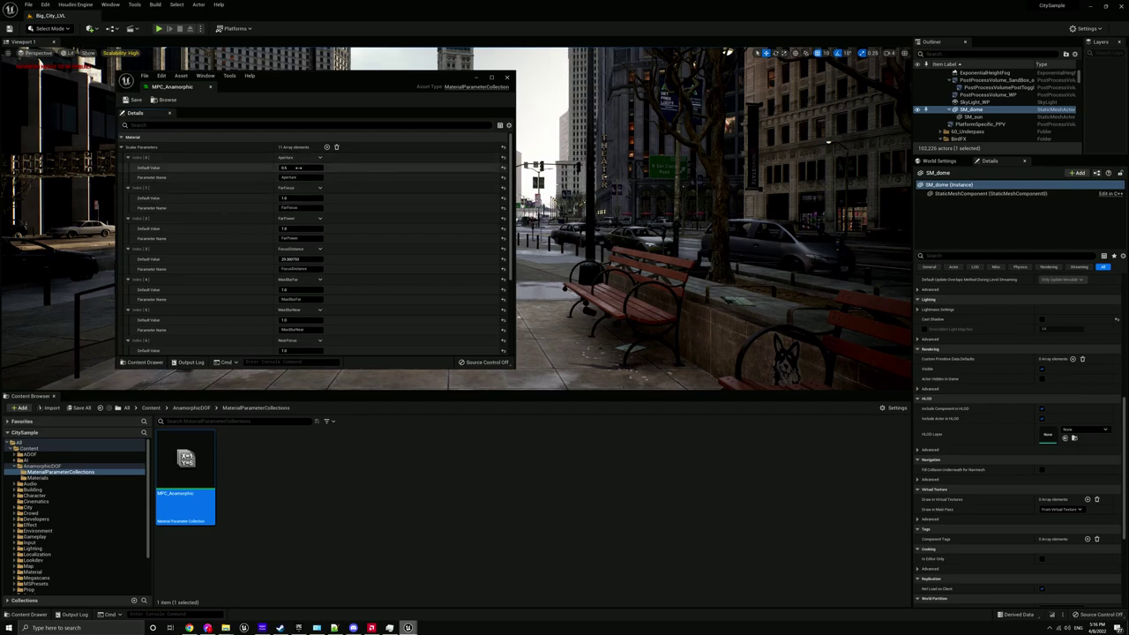
Step: Set the Aperture default value to 0.5 and expand the Samples entry at index 10
drag(280, 167, 305, 164)
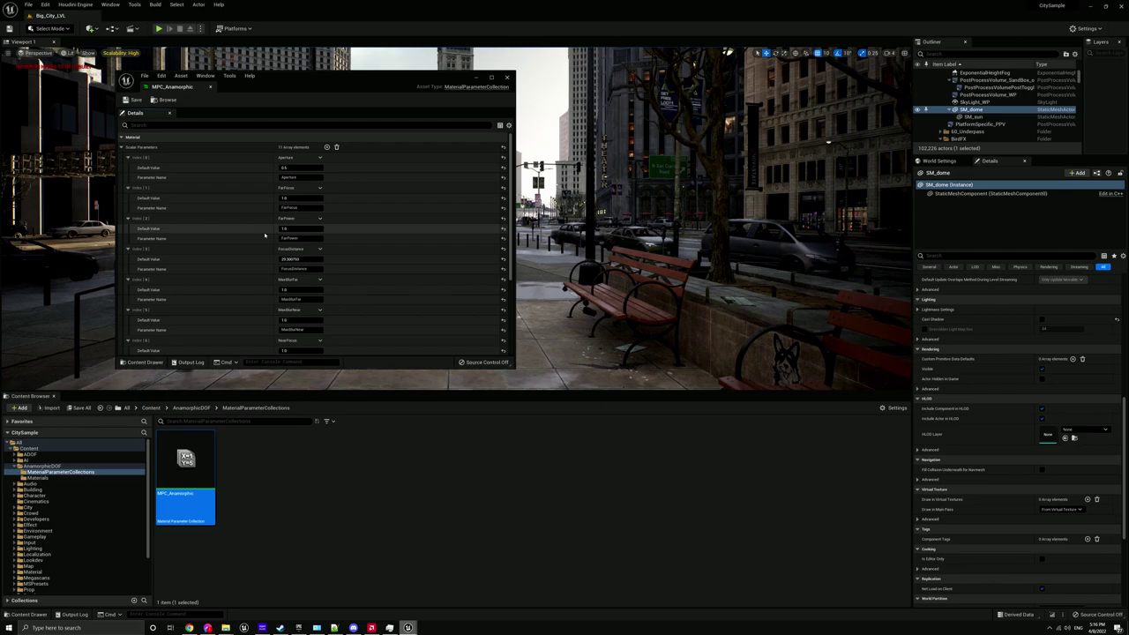
scroll(282, 242, down, 3)
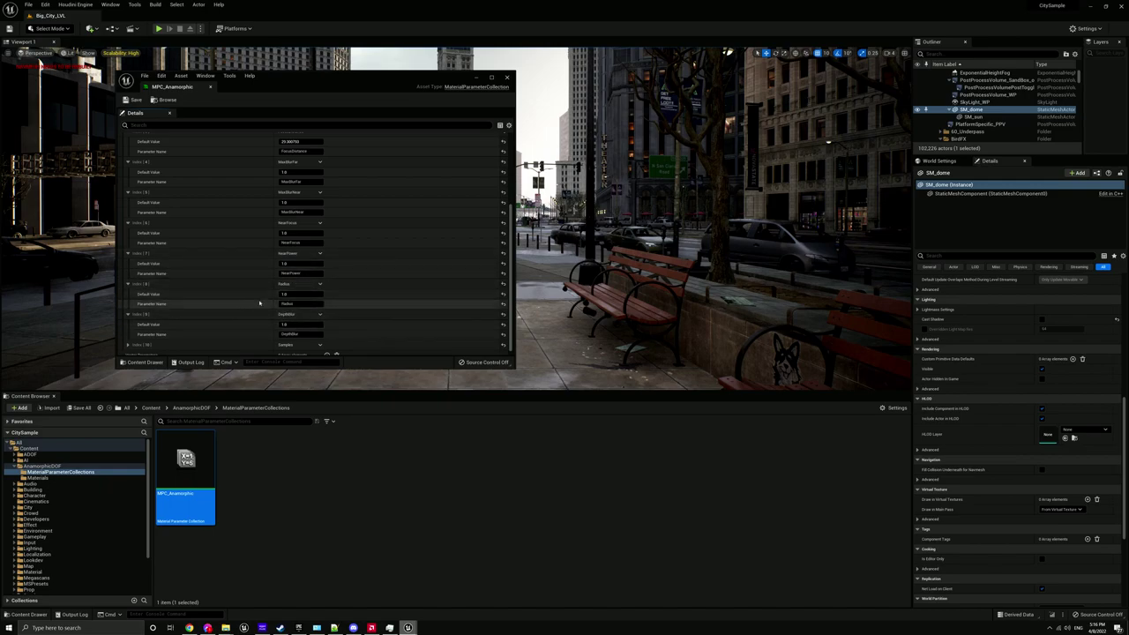
scroll(260, 304, down, 1)
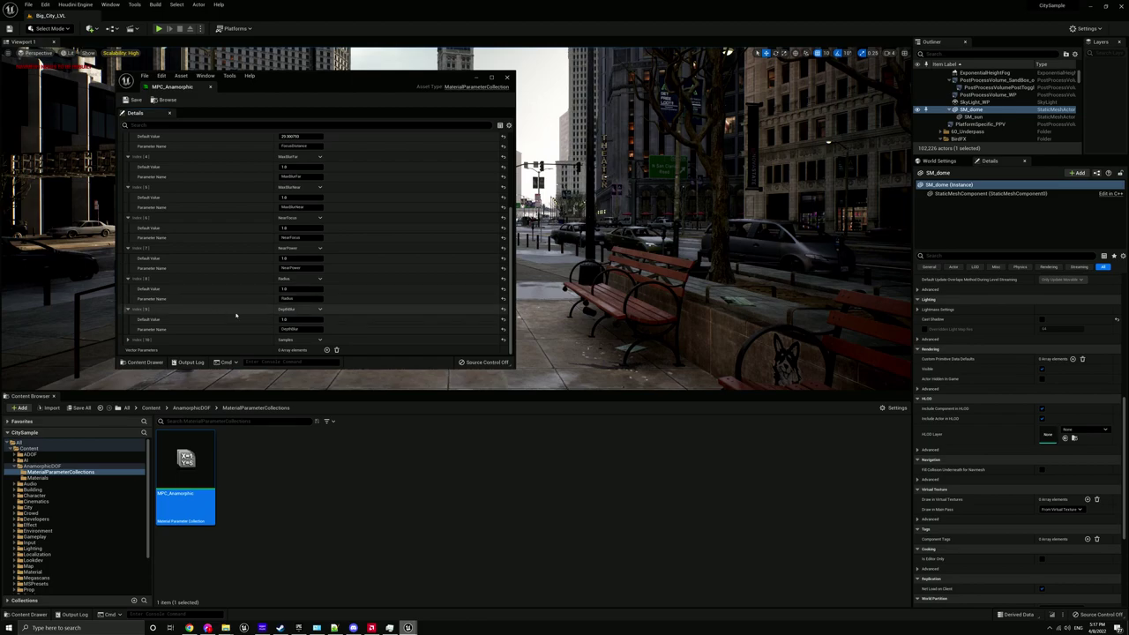
click(265, 340)
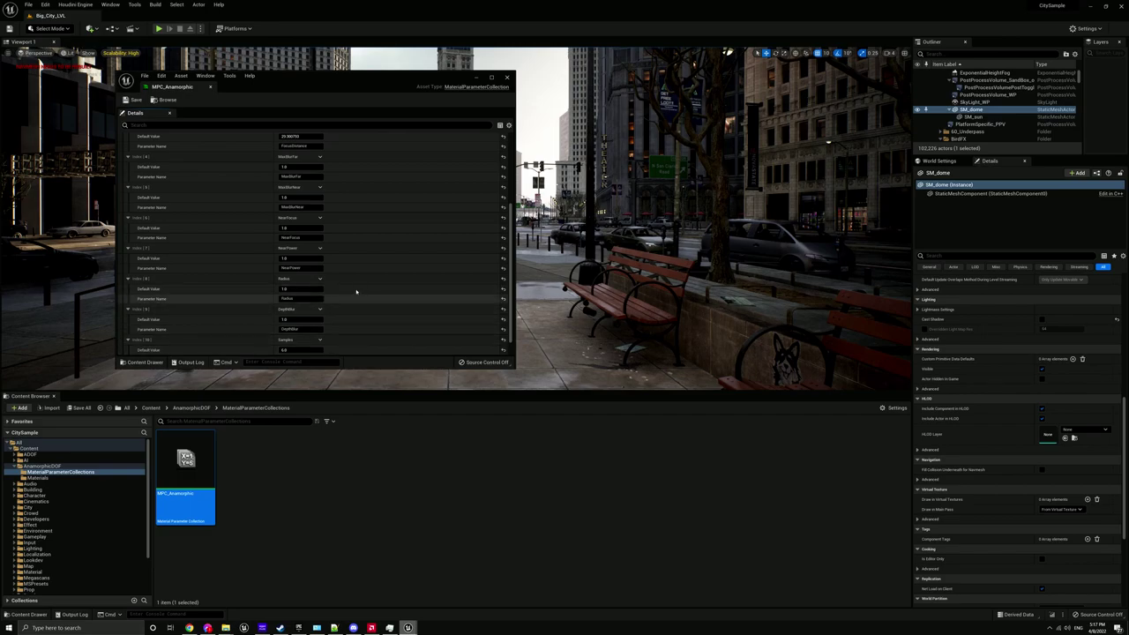
scroll(348, 320, up, 5)
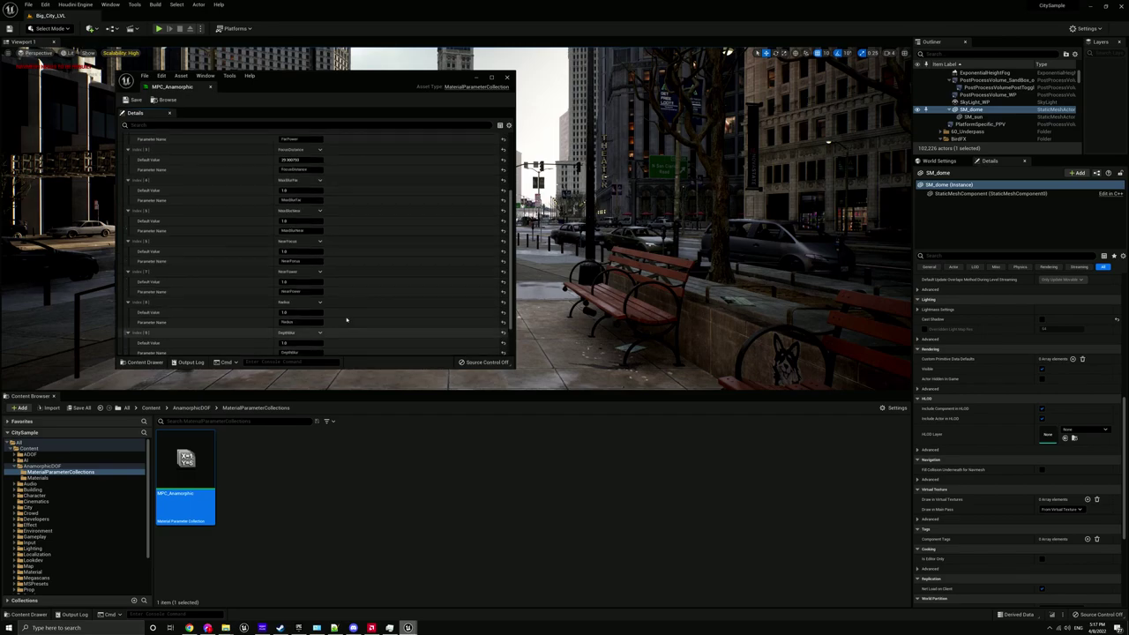
Step: Select PostProcessVolume_SandBox_only and expand its Post Process Materials settings under Rendering Features
drag(353, 85, 790, 380)
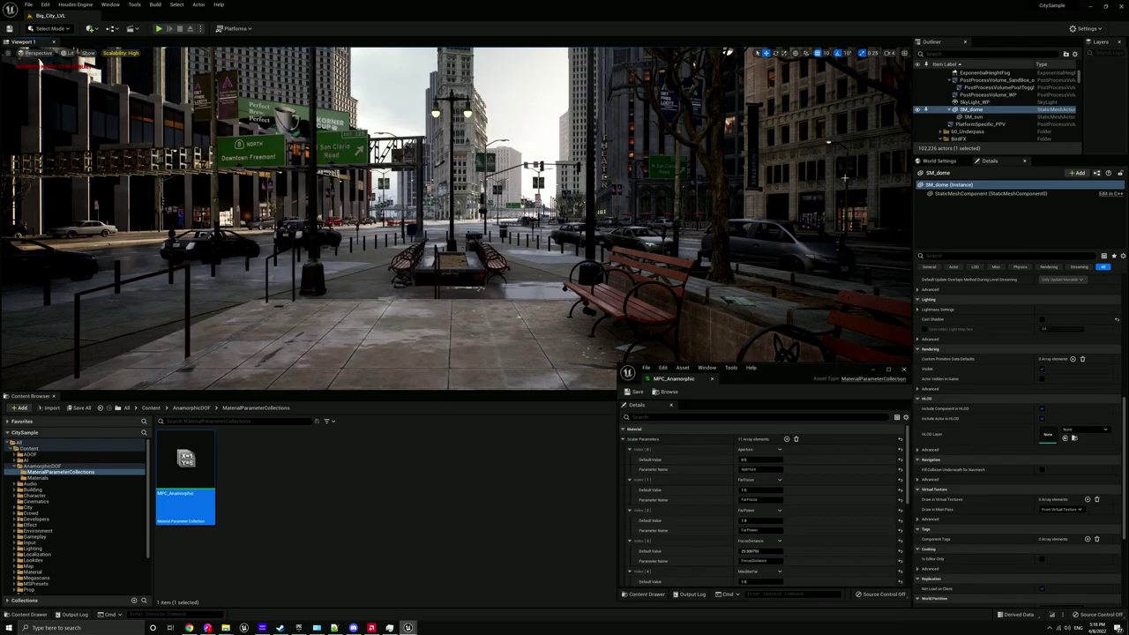
click(979, 80)
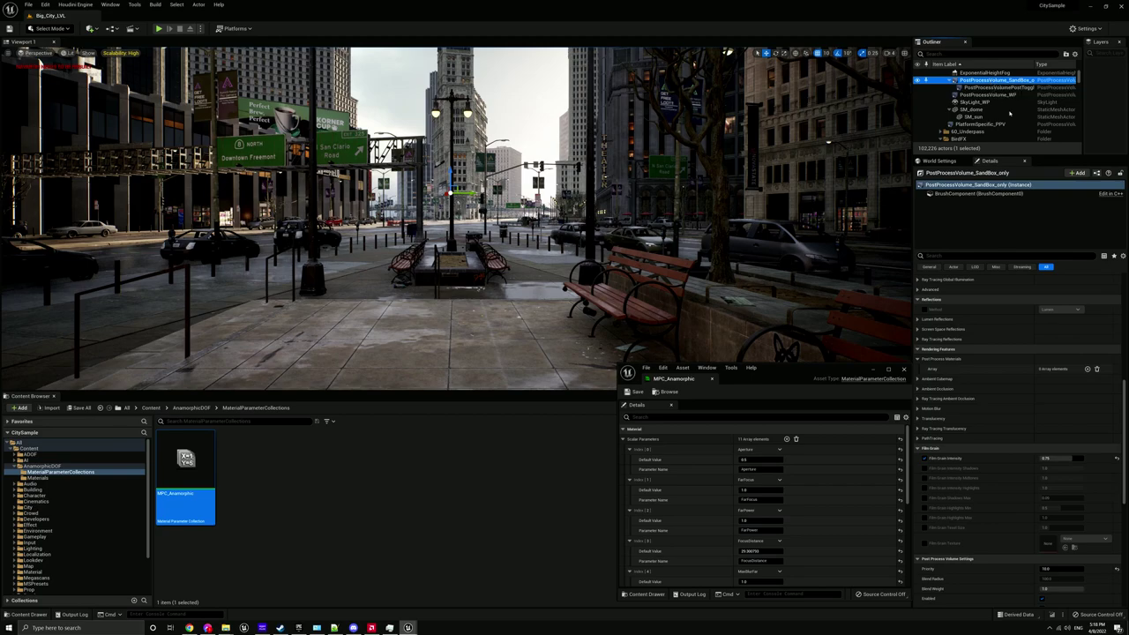
scroll(978, 381, down, 5)
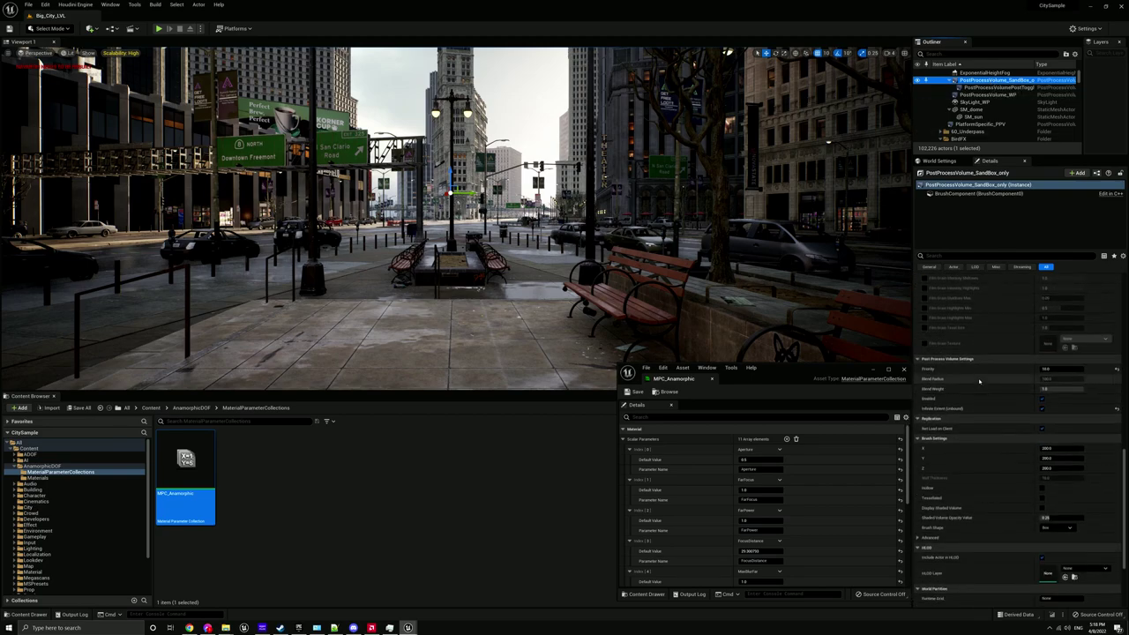
scroll(979, 381, down, 4)
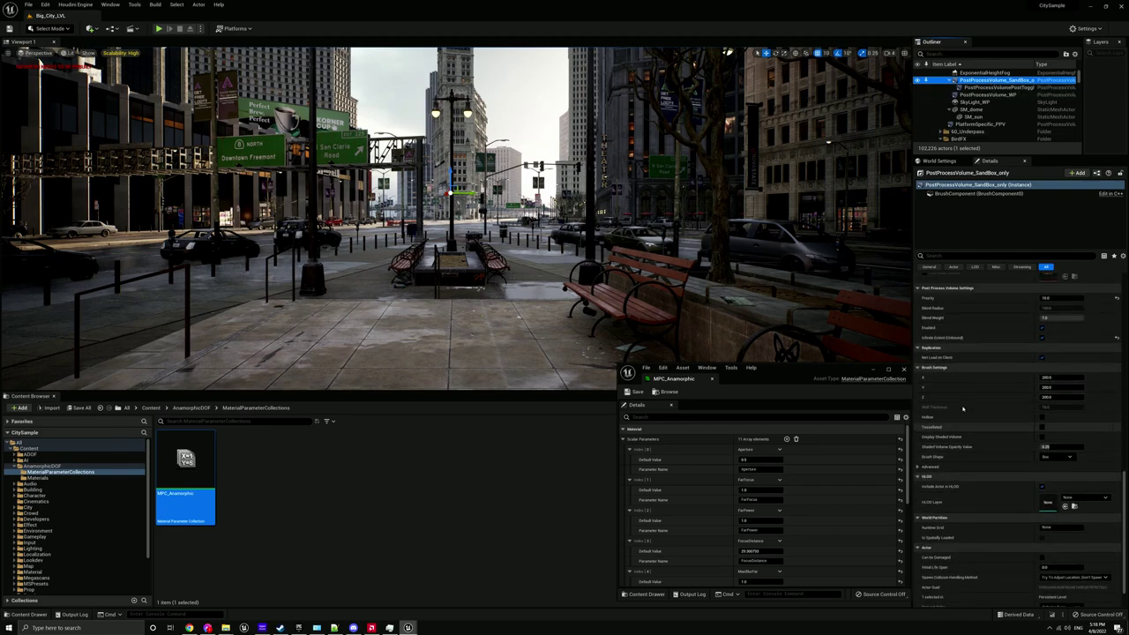
scroll(962, 408, up, 8)
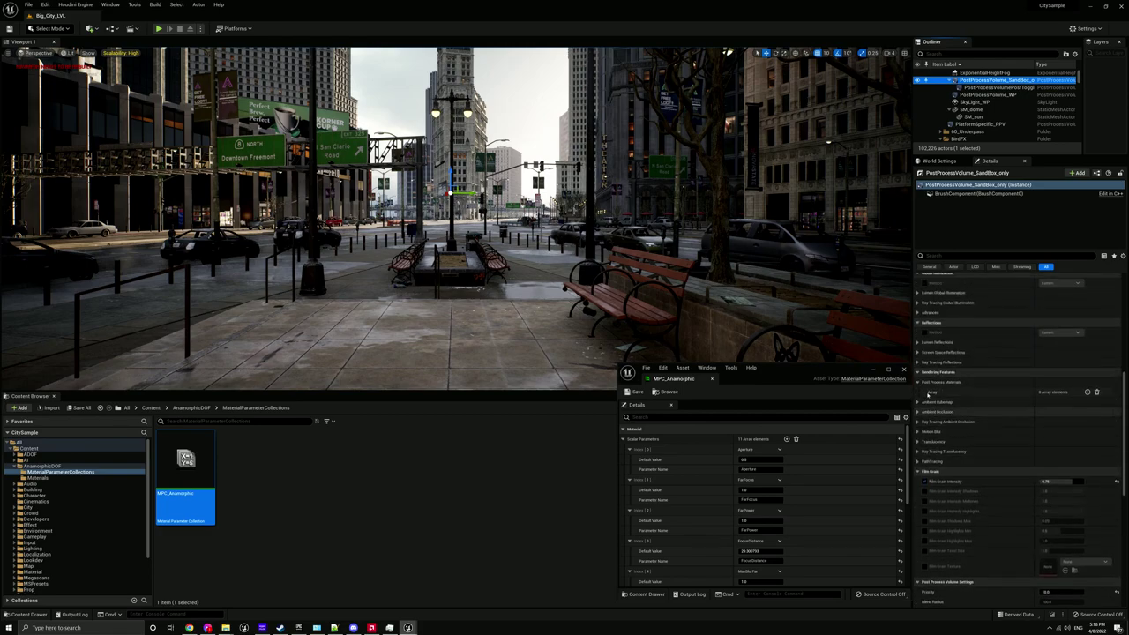
click(946, 383)
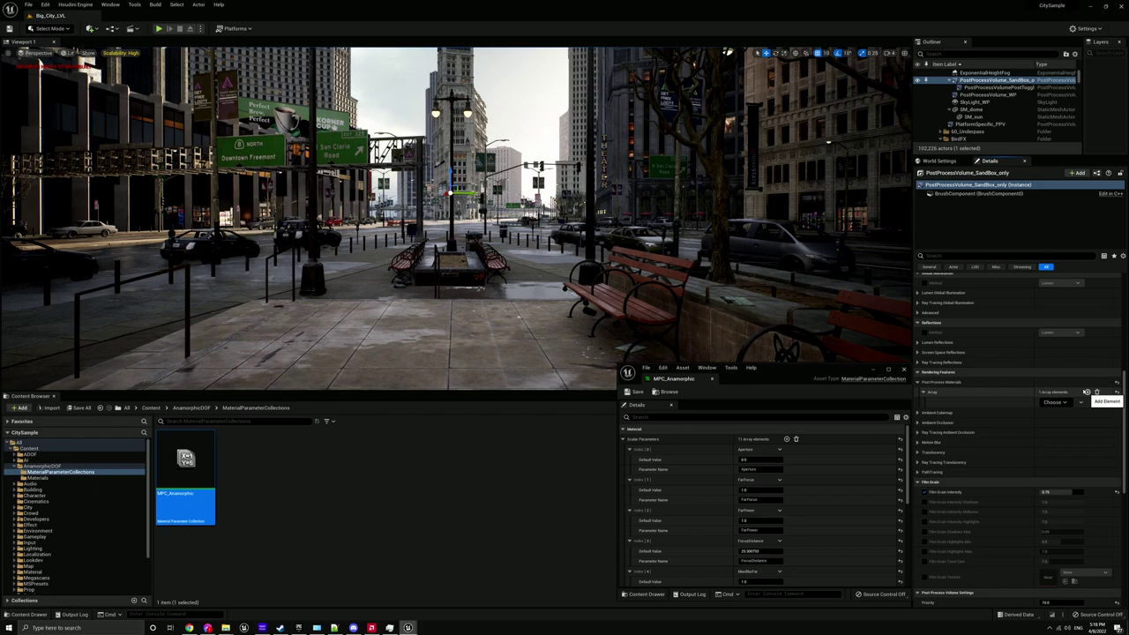
Step: Add an empty Post Process Materials element and browse to the AnamorphicDOF/Materials folder
click(1087, 391)
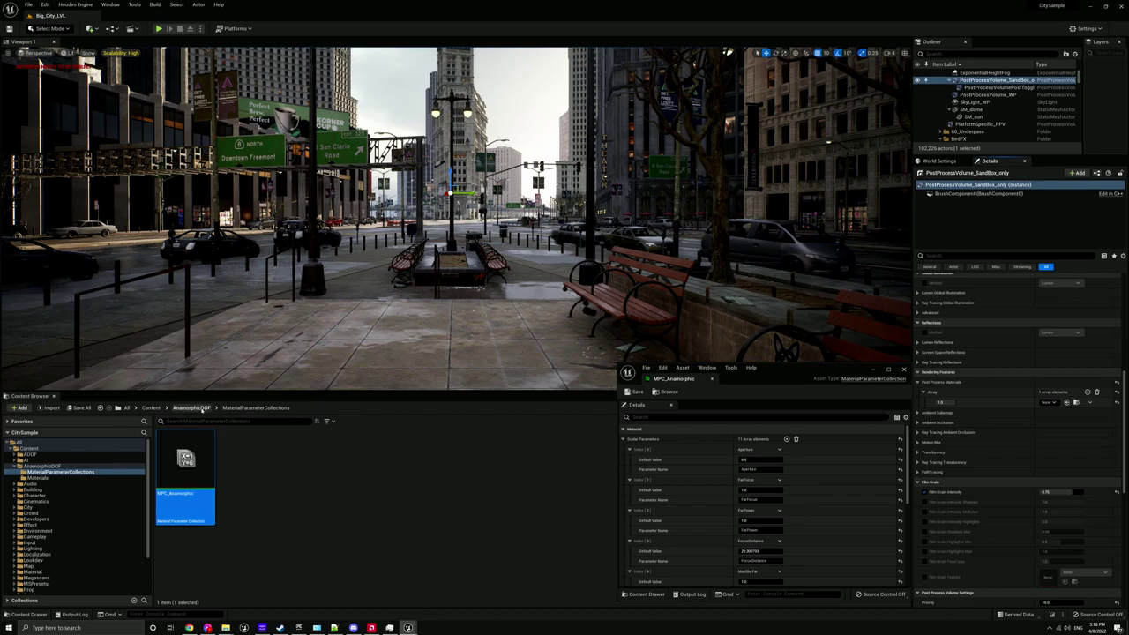
click(203, 408)
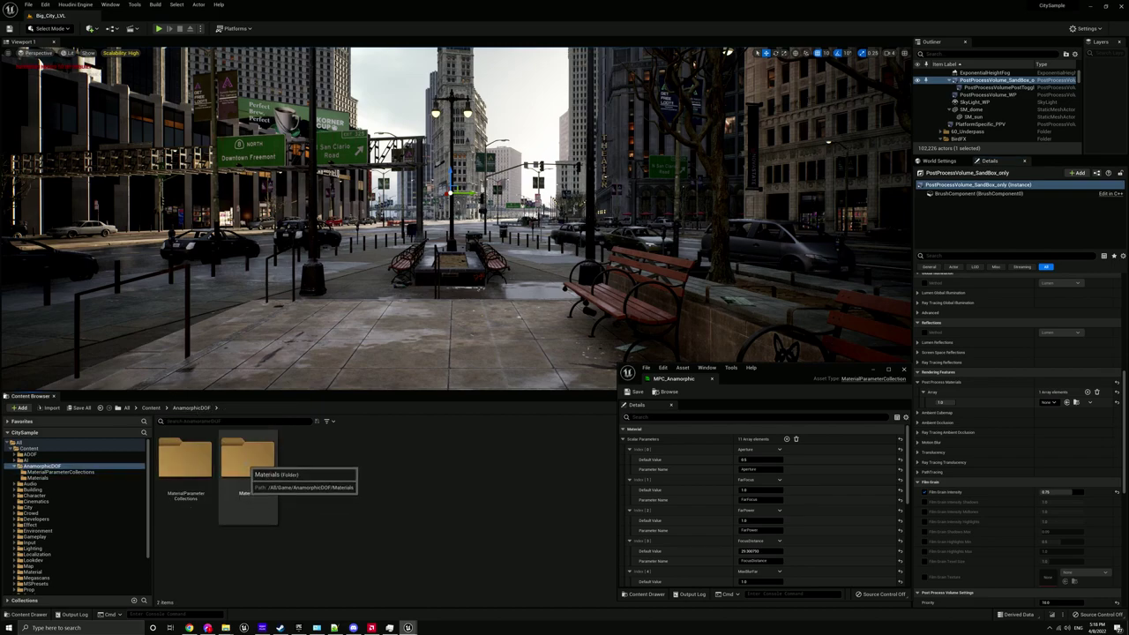
double_click(246, 463)
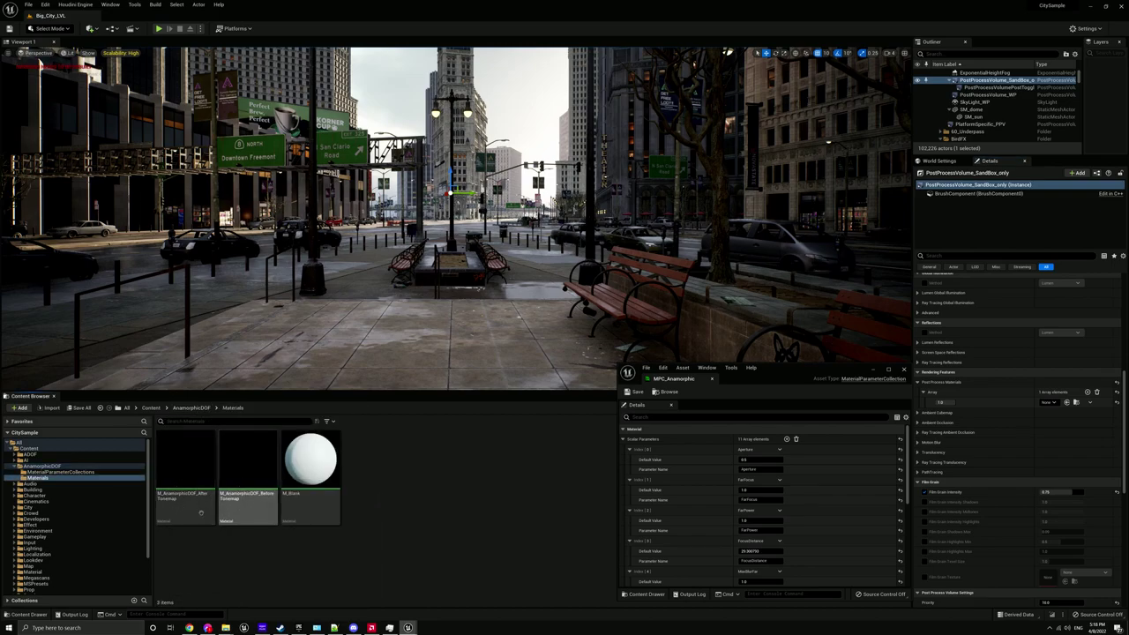
mouse_move(180, 506)
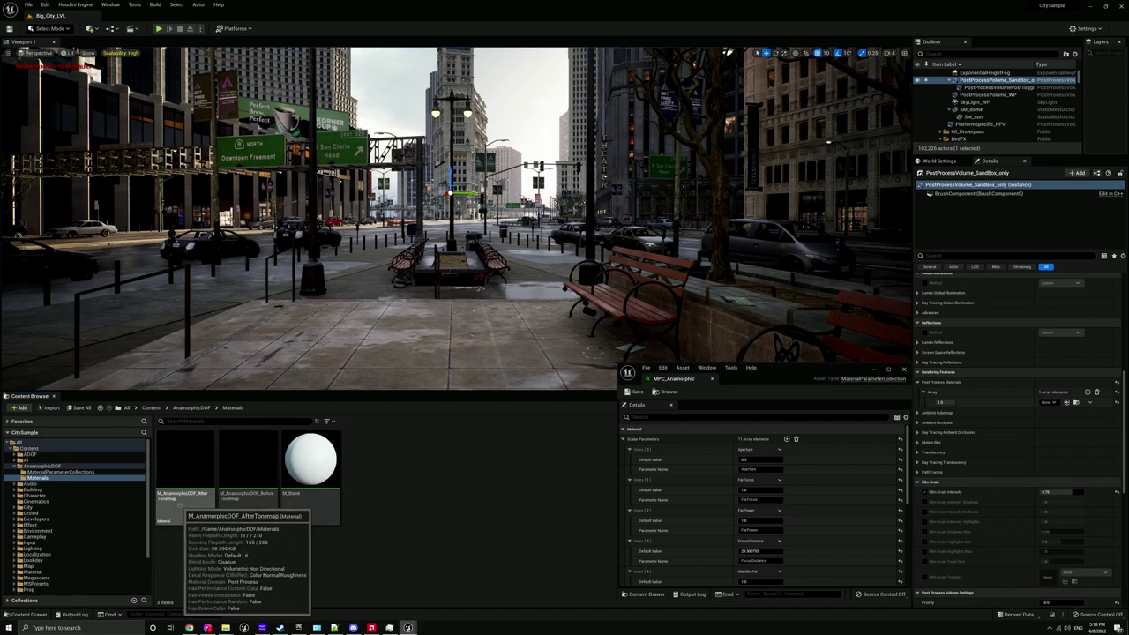
mouse_move(255, 499)
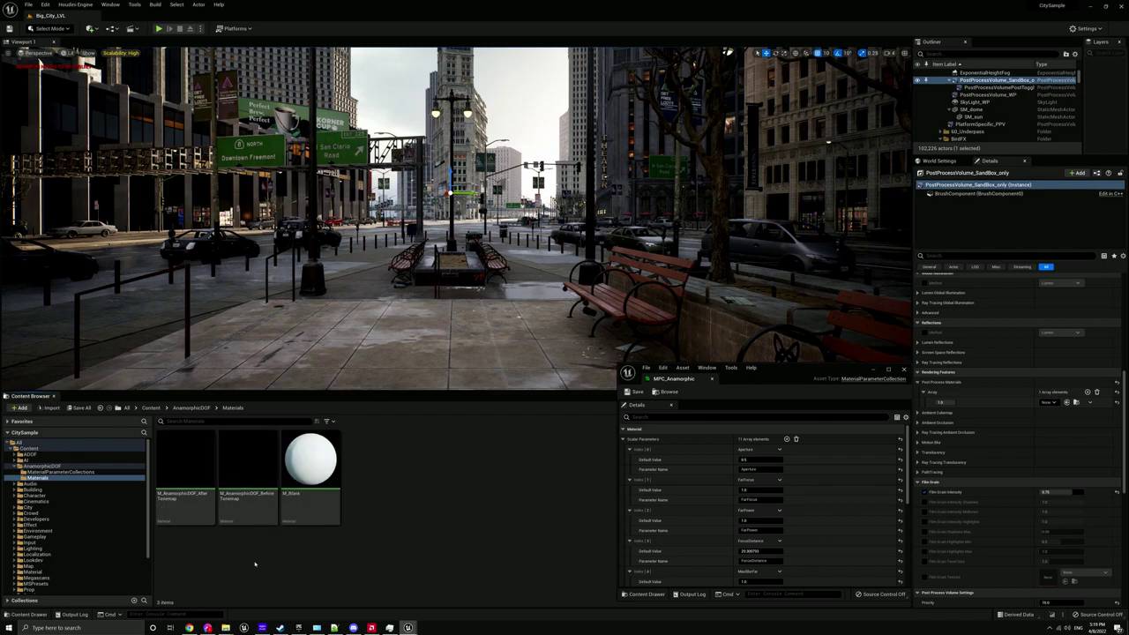
Step: Assign M_AnamorphicDOF_AfterTonemap to the volume's Post Process Materials element, then fly into the plaza
click(181, 472)
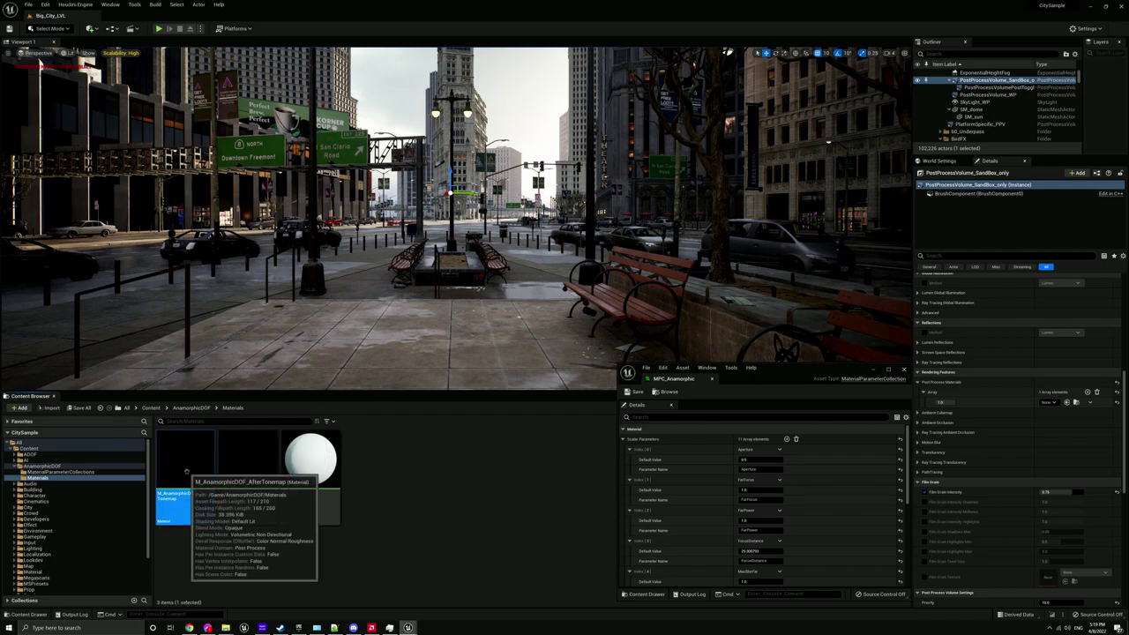
drag(185, 499, 1049, 402)
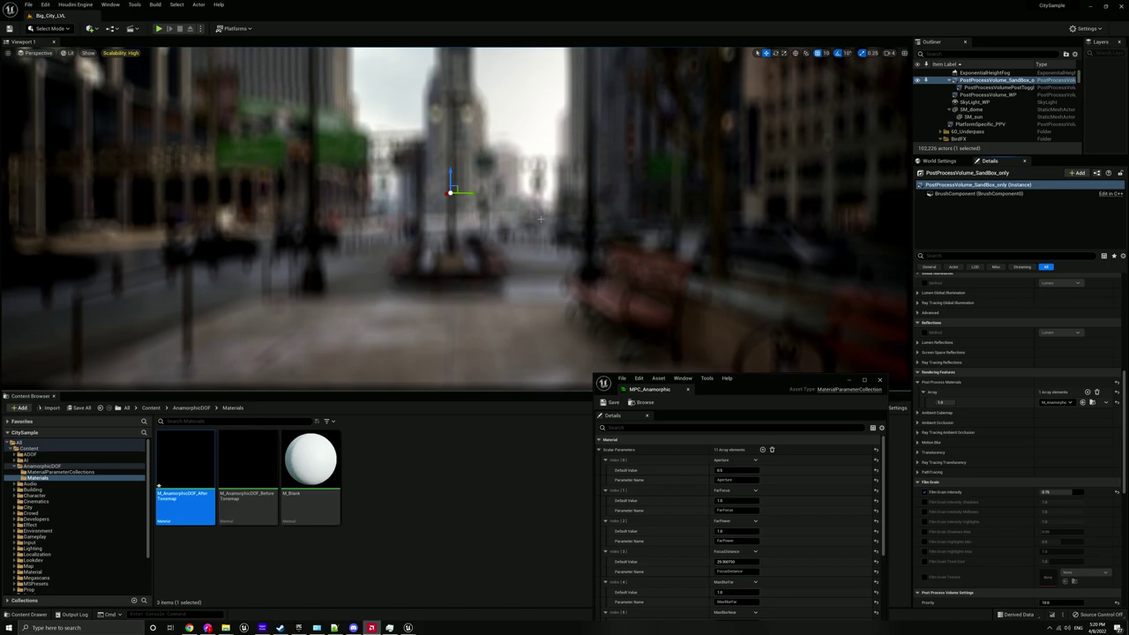
right_drag(403, 264, 352, 239)
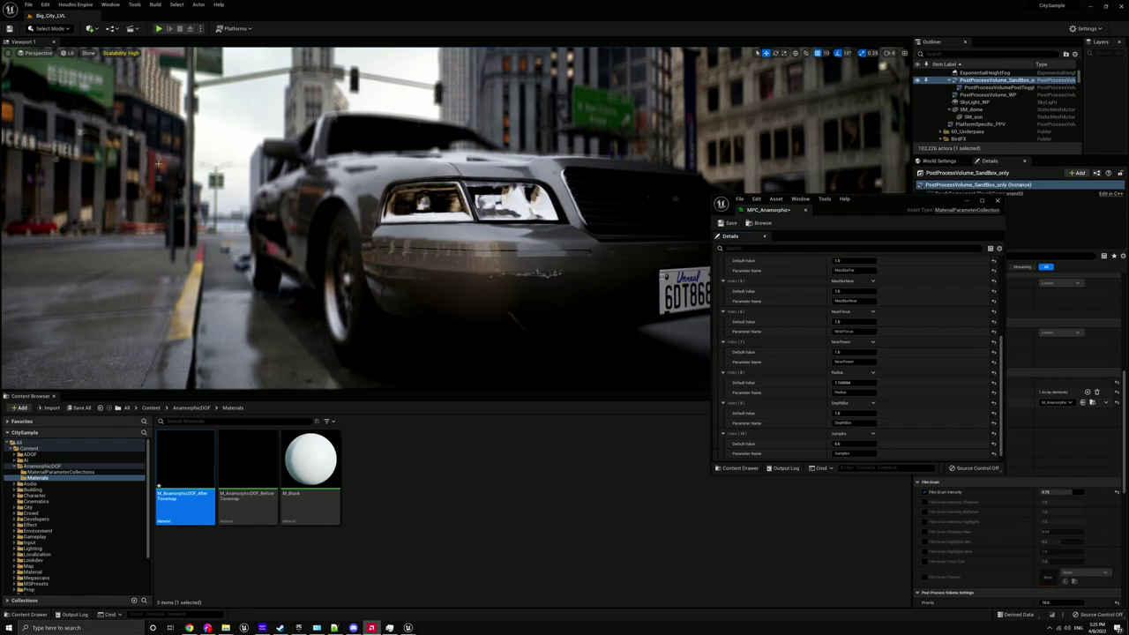
Step: Edit MPC_Anamorphic's Radius default value to tune the blur around the parked car
scroll(793, 335, down, 1)
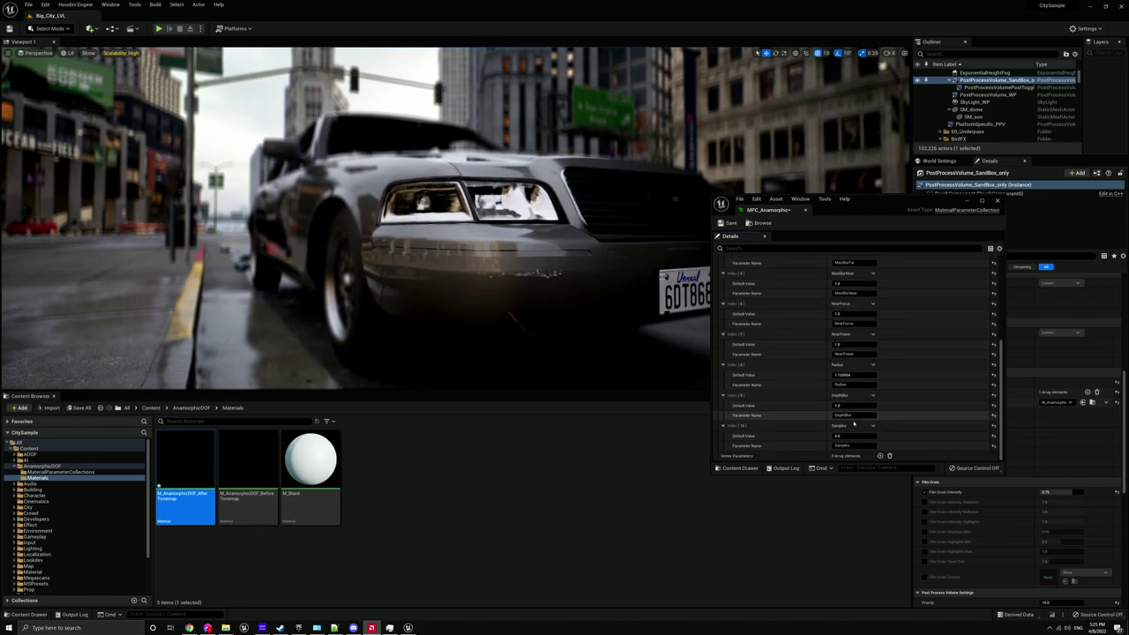
click(861, 376)
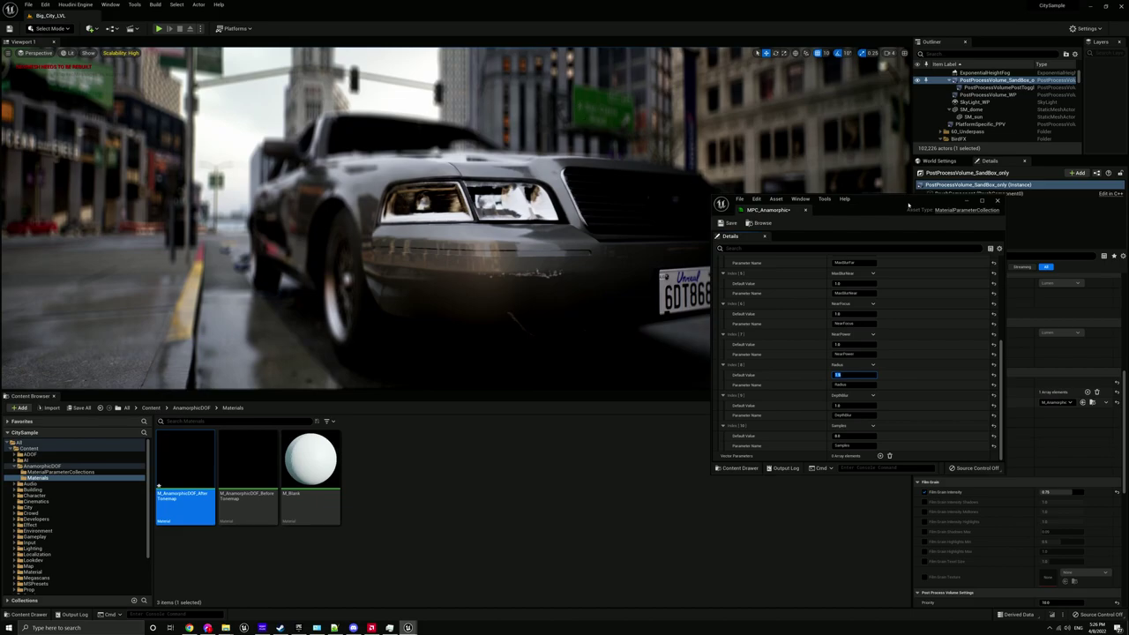
drag(908, 205, 0, 119)
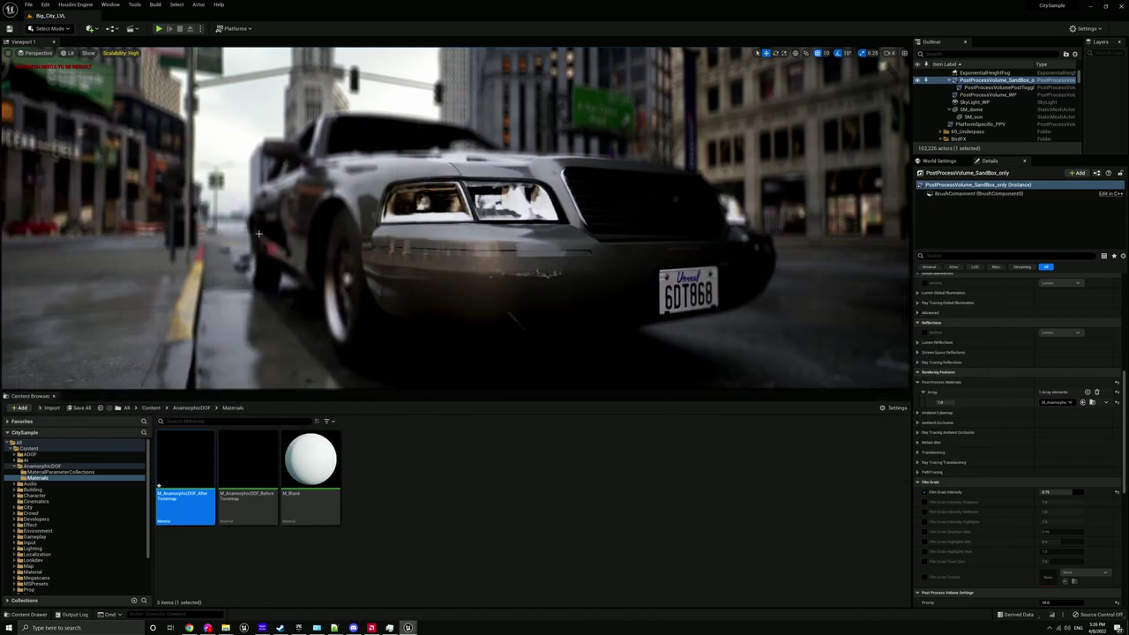
click(391, 484)
click(248, 498)
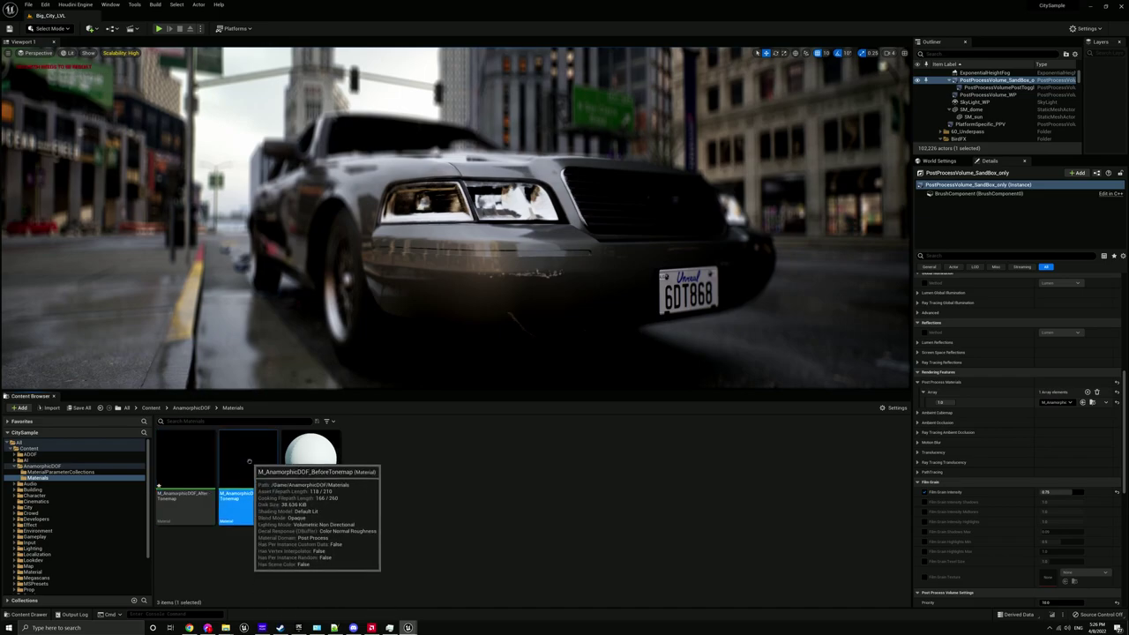
click(264, 556)
drag(249, 476, 1068, 403)
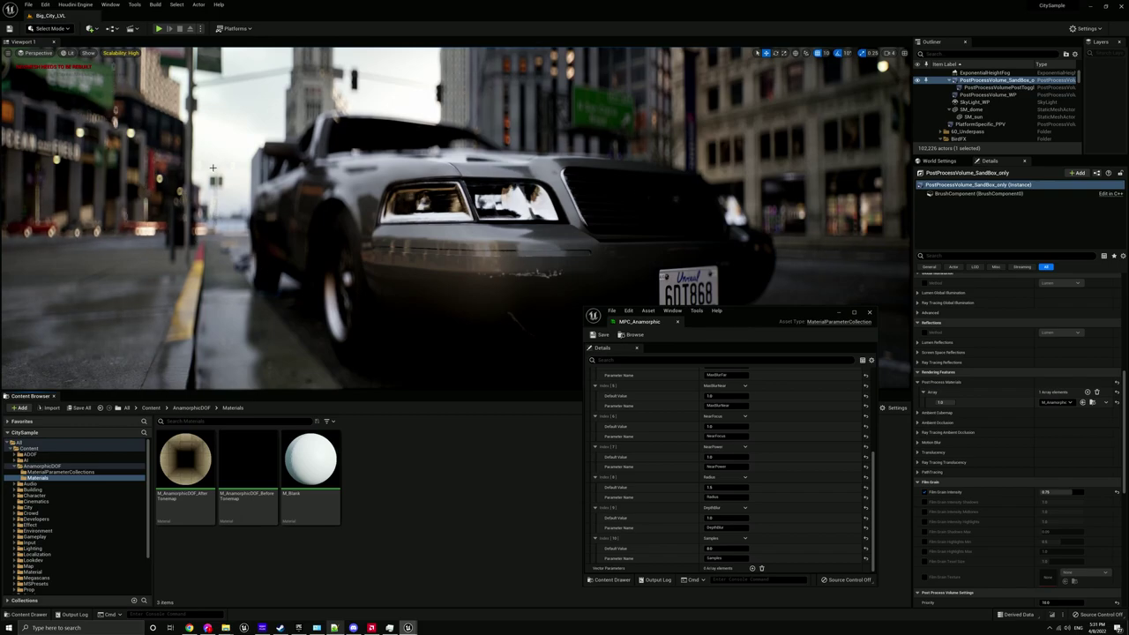
Step: Select M_AnamorphicDOF_AfterTonemap and fly the view to the pedestrian crossing signal
click(185, 467)
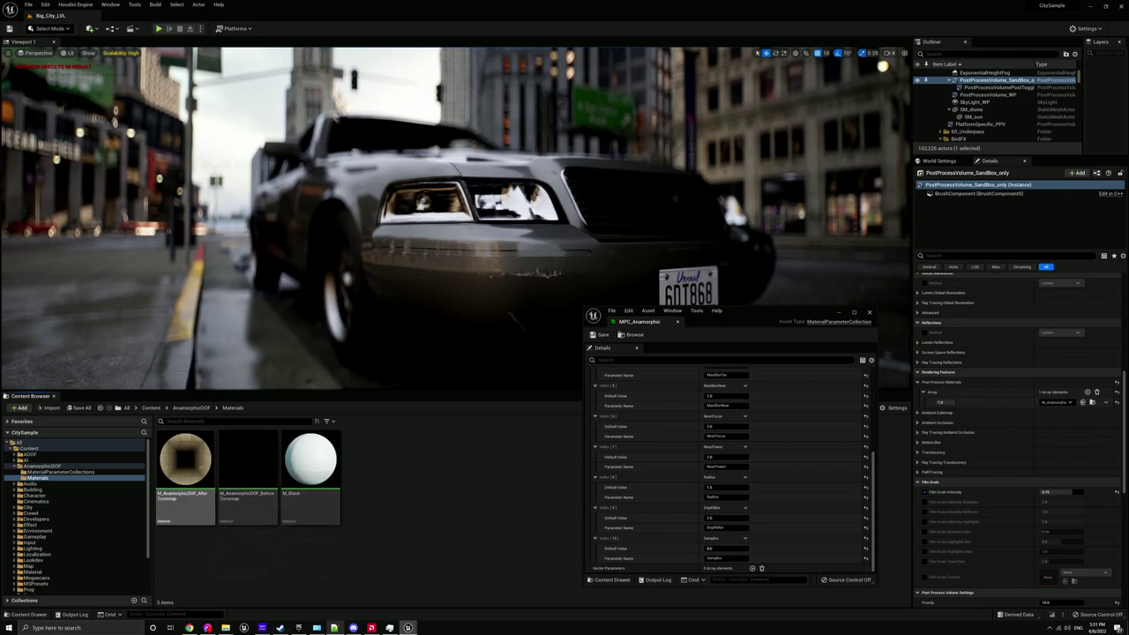
click(181, 464)
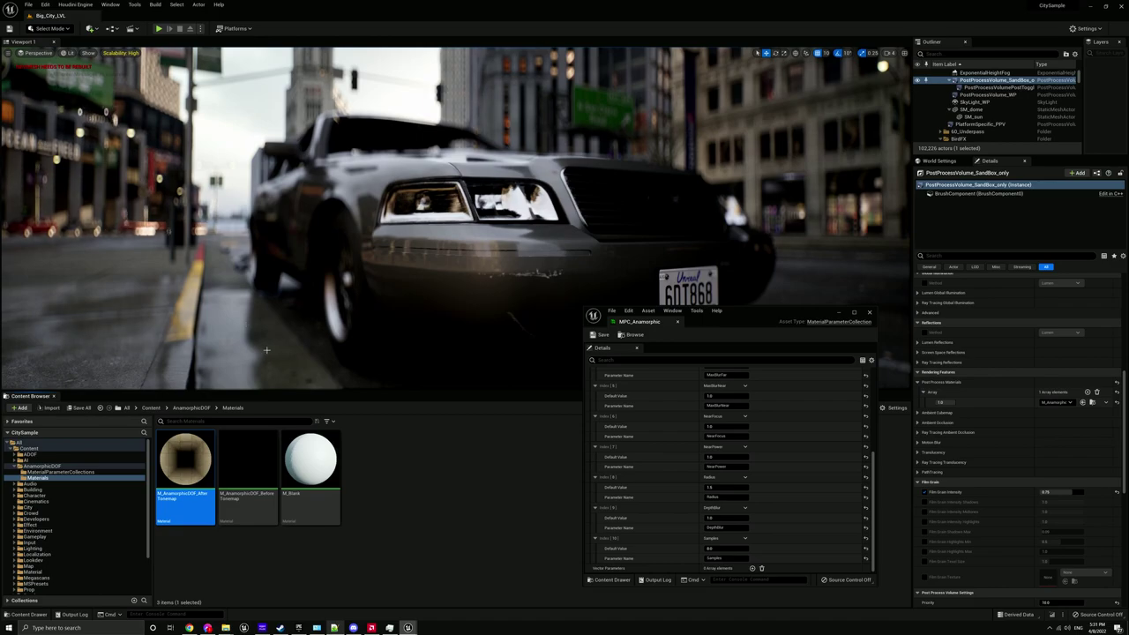
key(ctrl+shift+e)
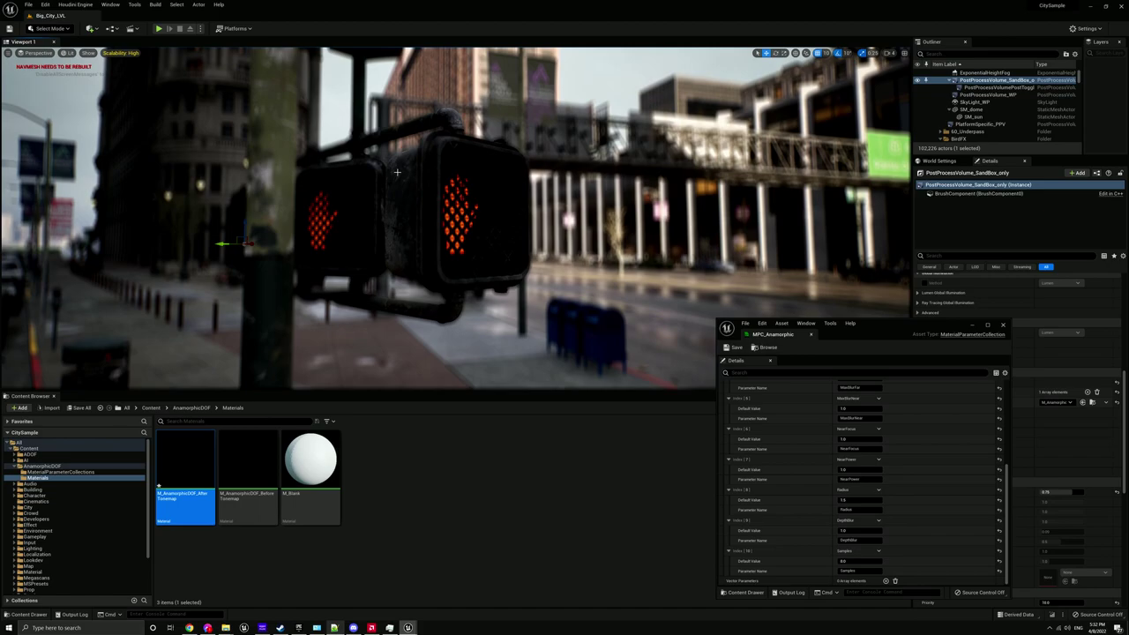
Step: Reframe the view closer around the pedestrian crossing signal
right_drag(440, 188, 425, 211)
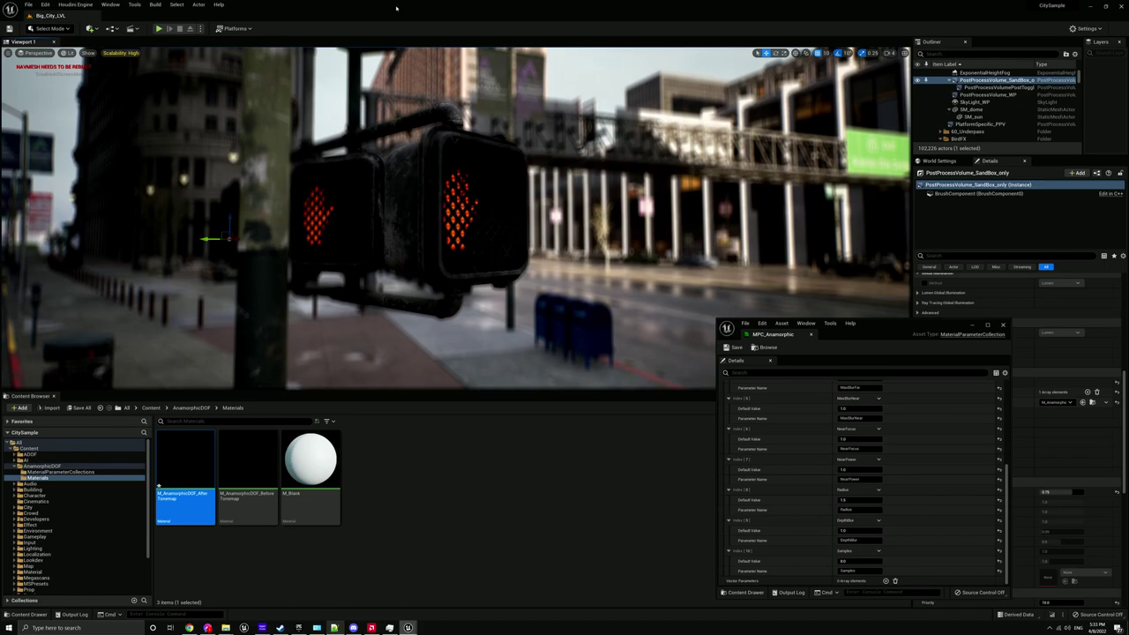
Step: Place a Cine Camera Actor from Quick Add and pilot the viewport through it
click(91, 29)
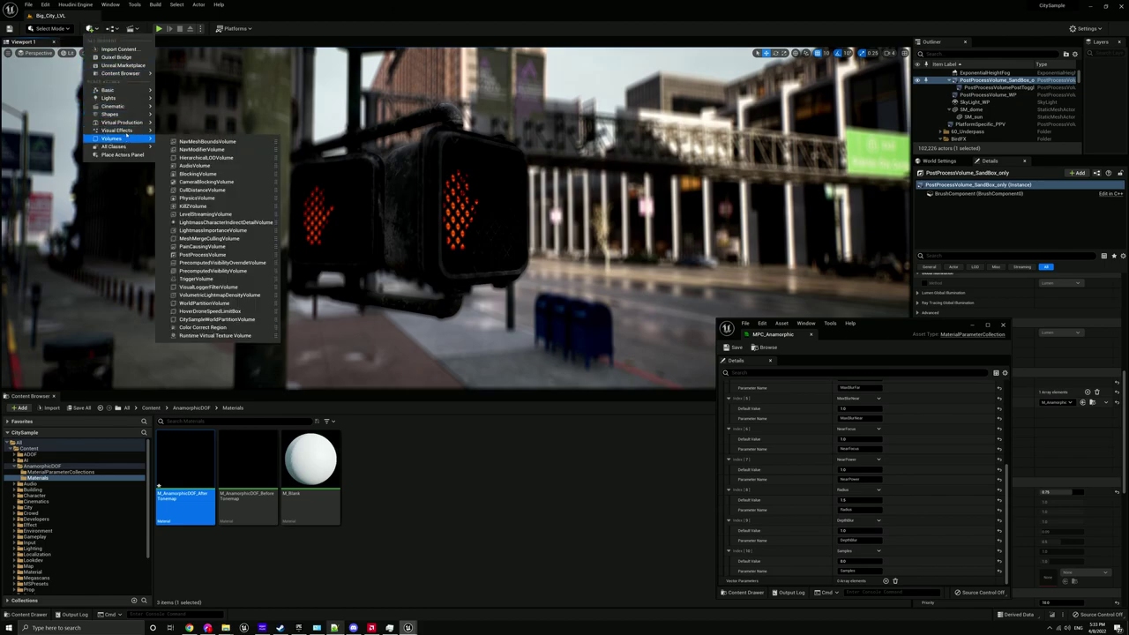
mouse_move(128, 107)
click(200, 108)
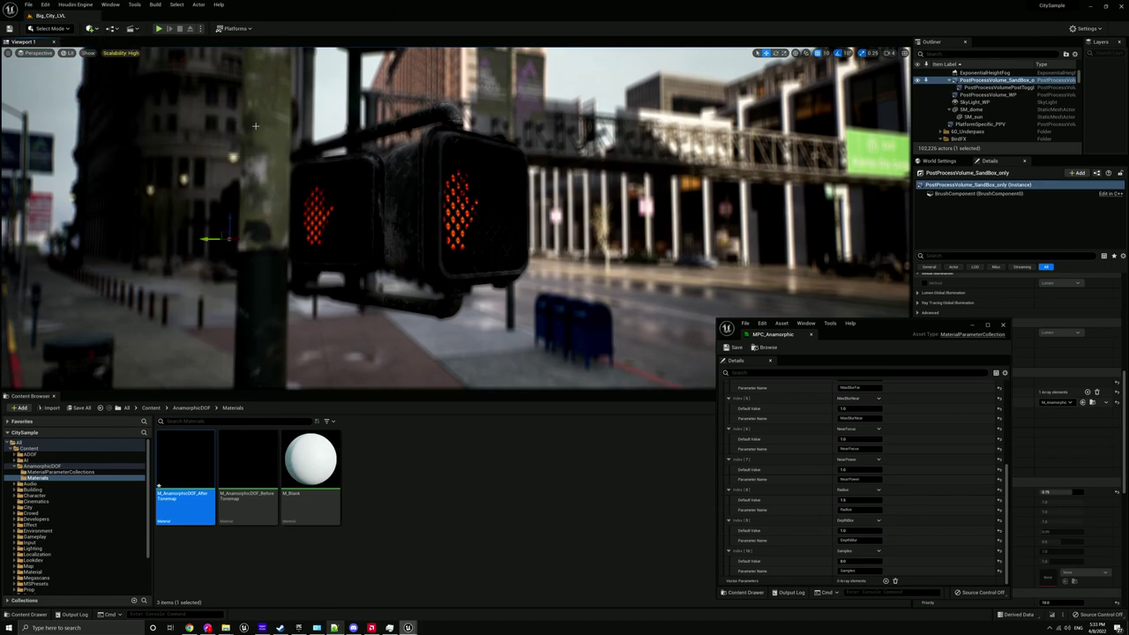
click(37, 52)
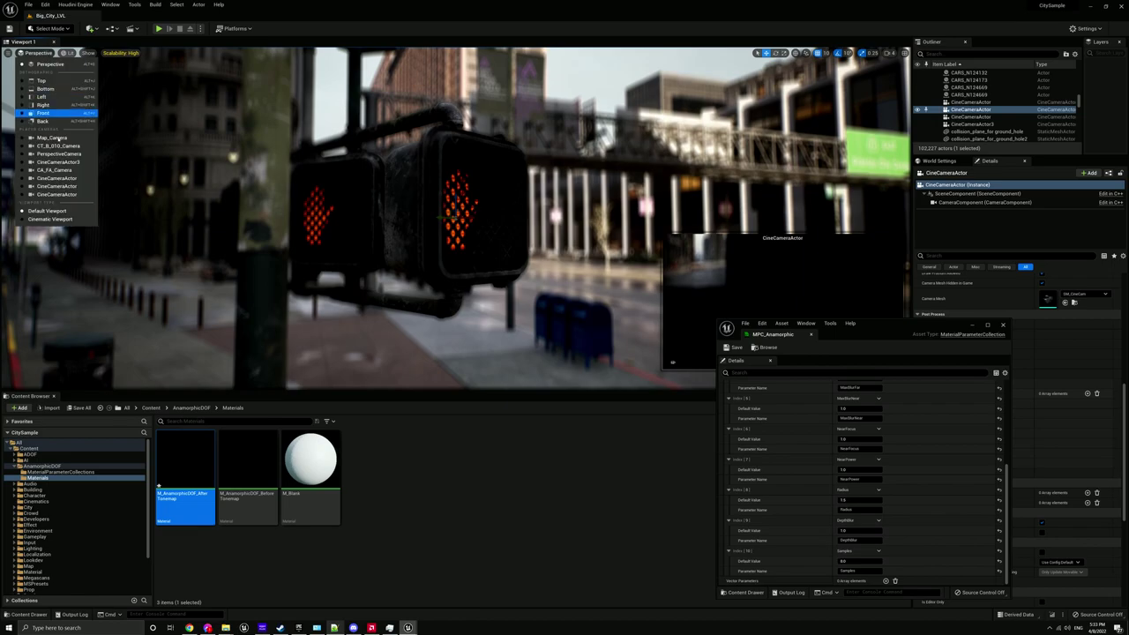
click(56, 193)
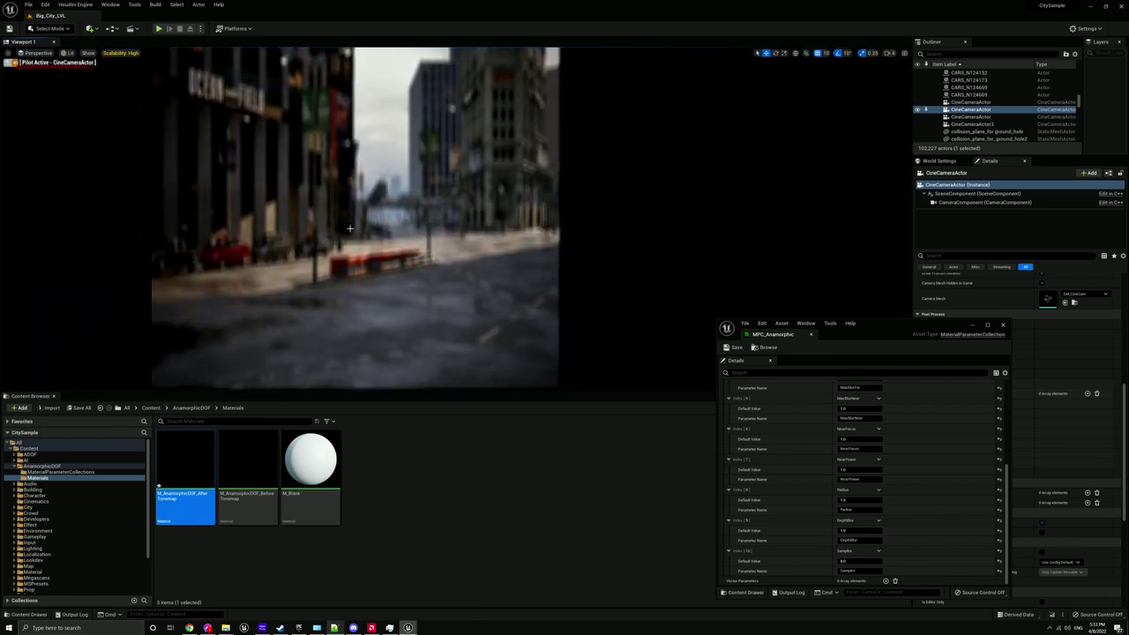
Step: Turn off Constrain Aspect Ratio on the CineCameraActor
drag(881, 333, 676, 473)
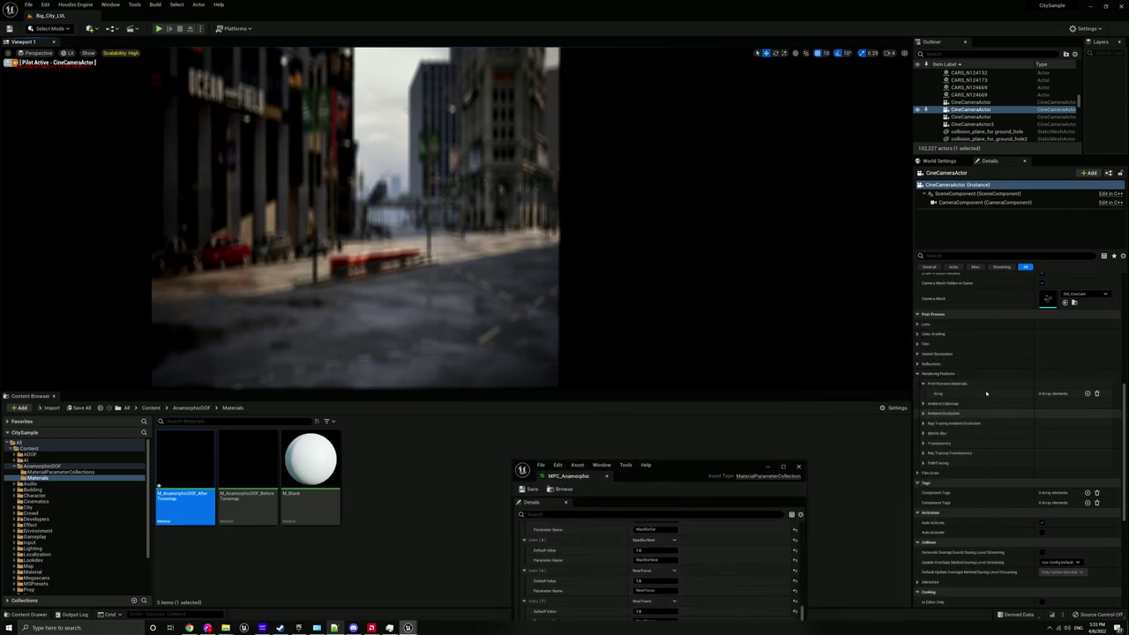
scroll(1005, 414, down, 5)
scroll(979, 411, up, 6)
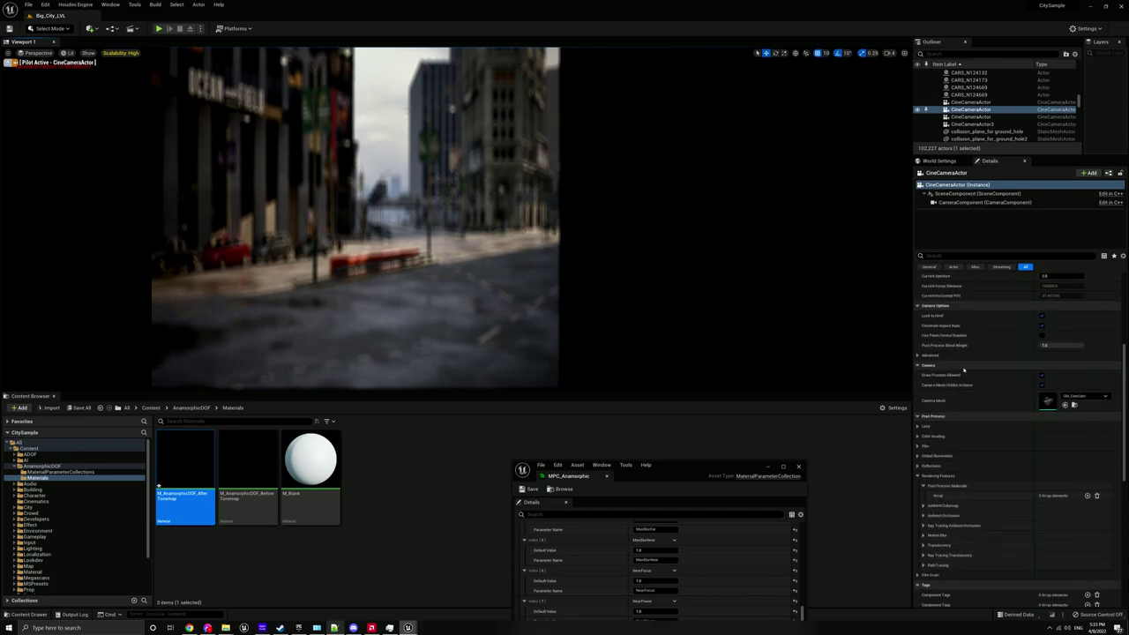
scroll(1038, 374, up, 2)
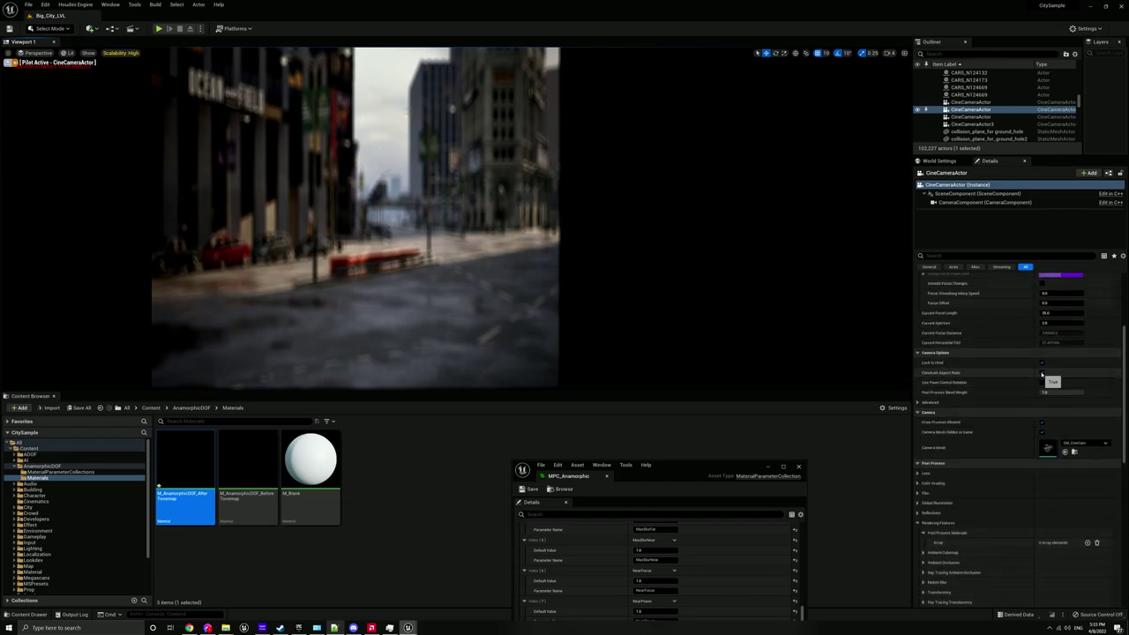
click(1042, 373)
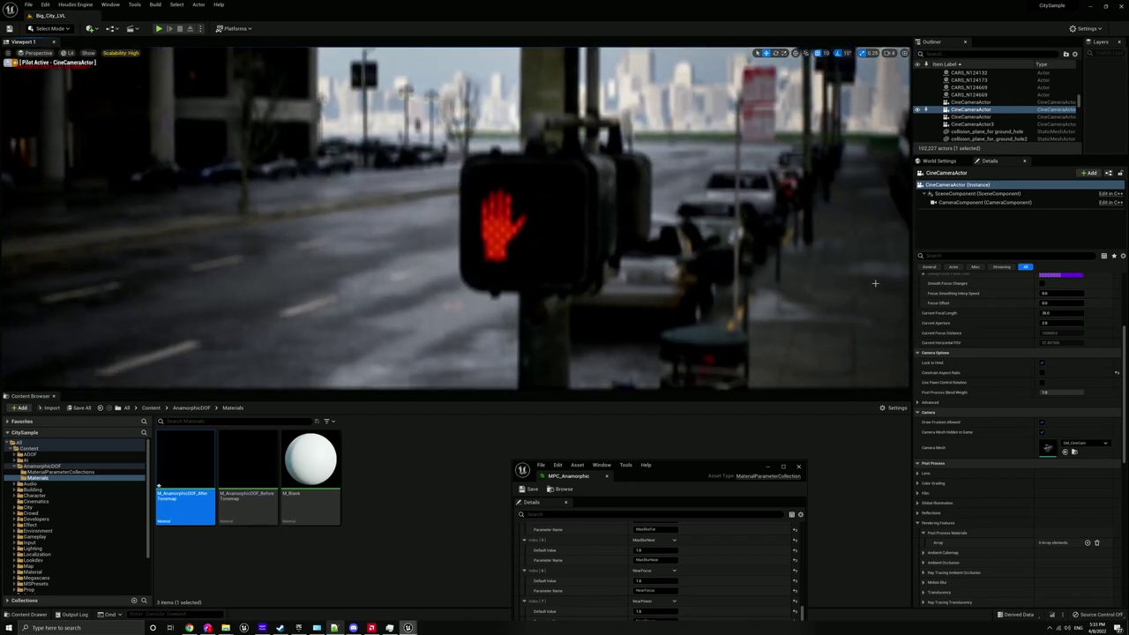
Step: Set the camera's Focus Method to Disable and frame both crossing signal heads
scroll(964, 284, up, 5)
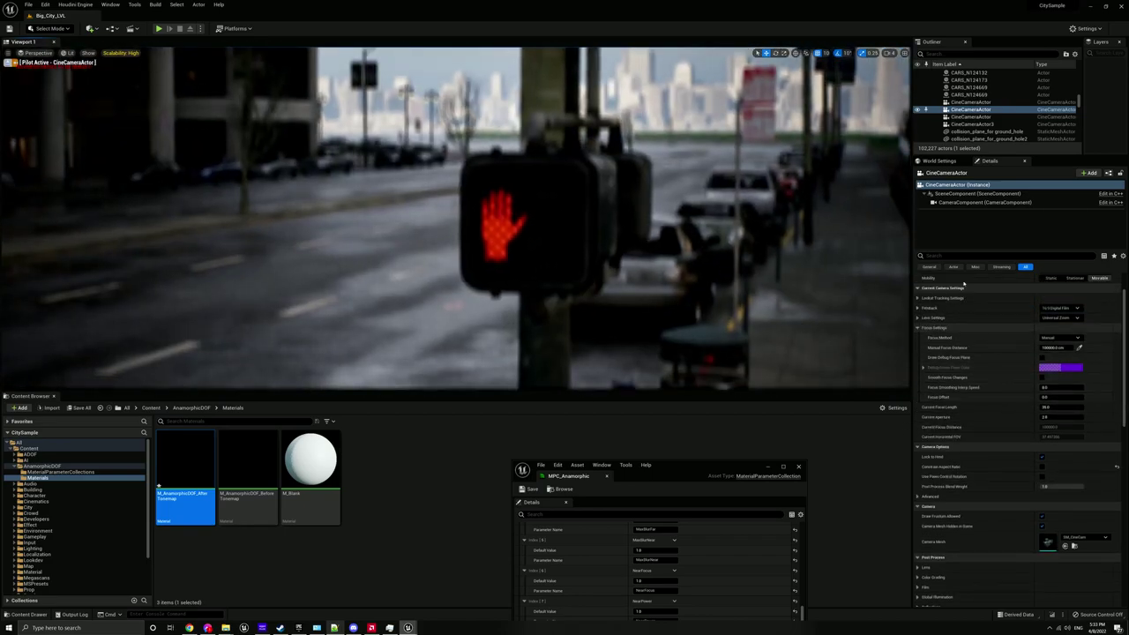
click(1062, 339)
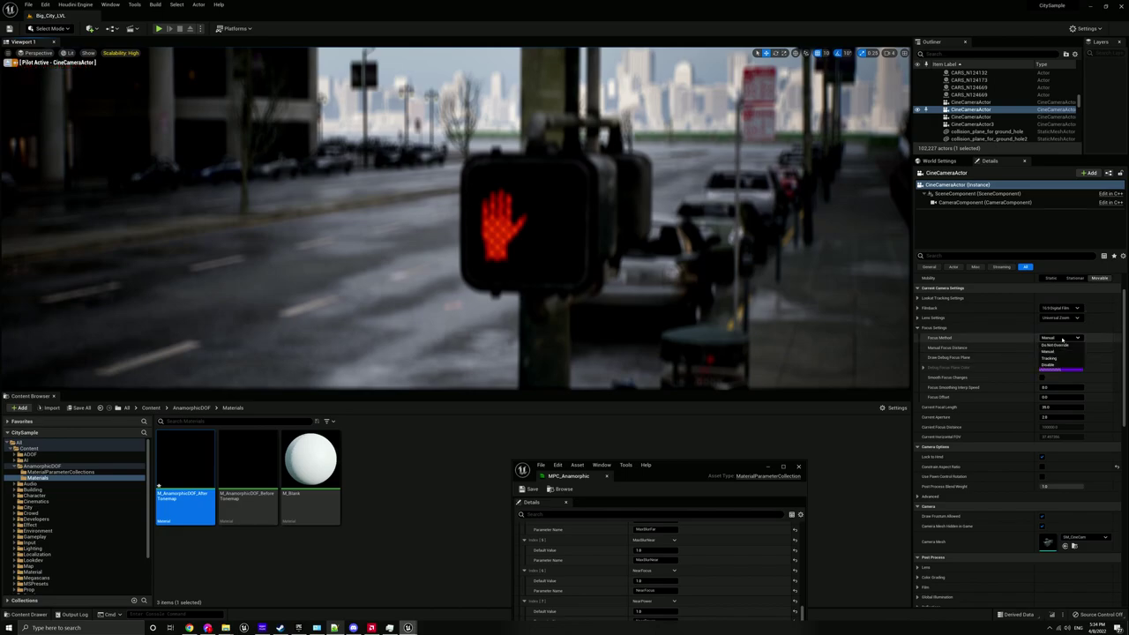
click(1049, 364)
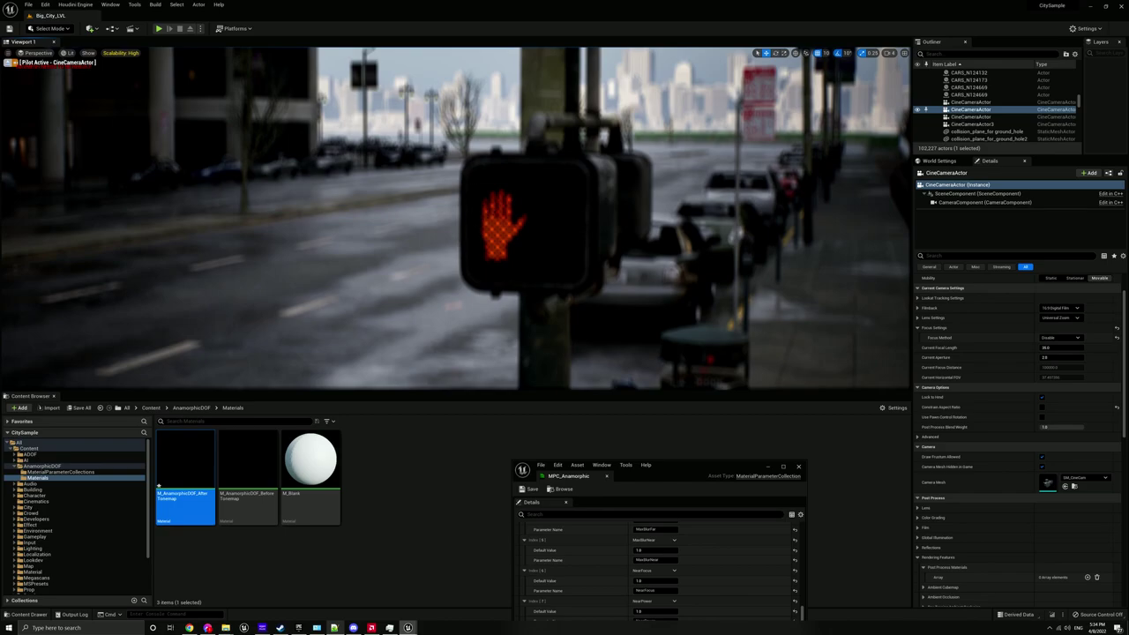
right_drag(499, 201, 439, 189)
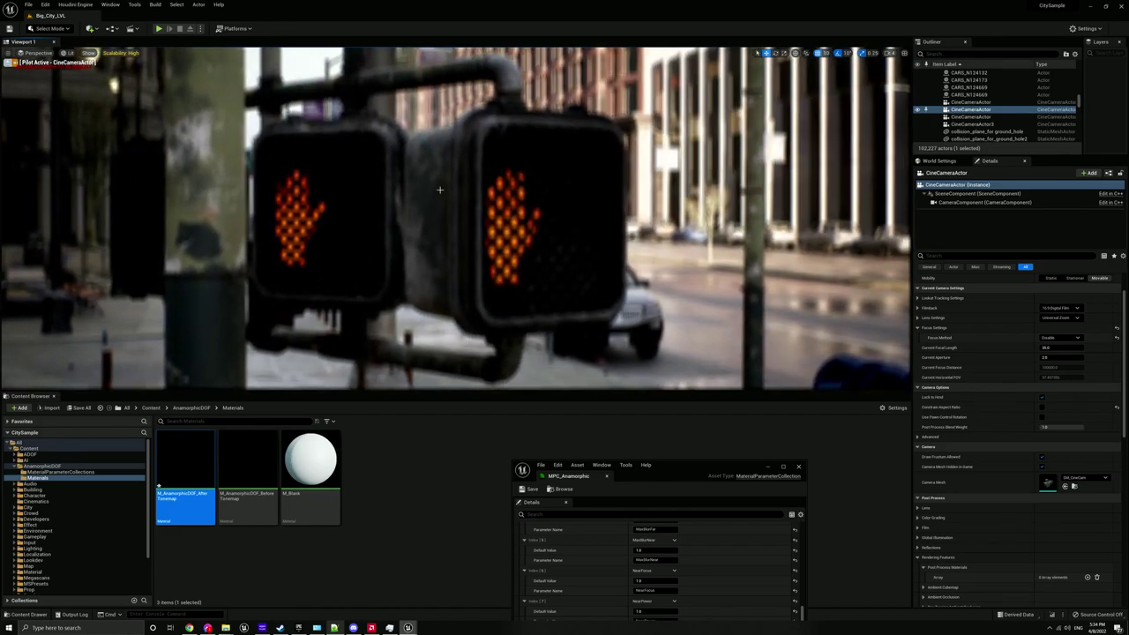
drag(662, 478, 884, 251)
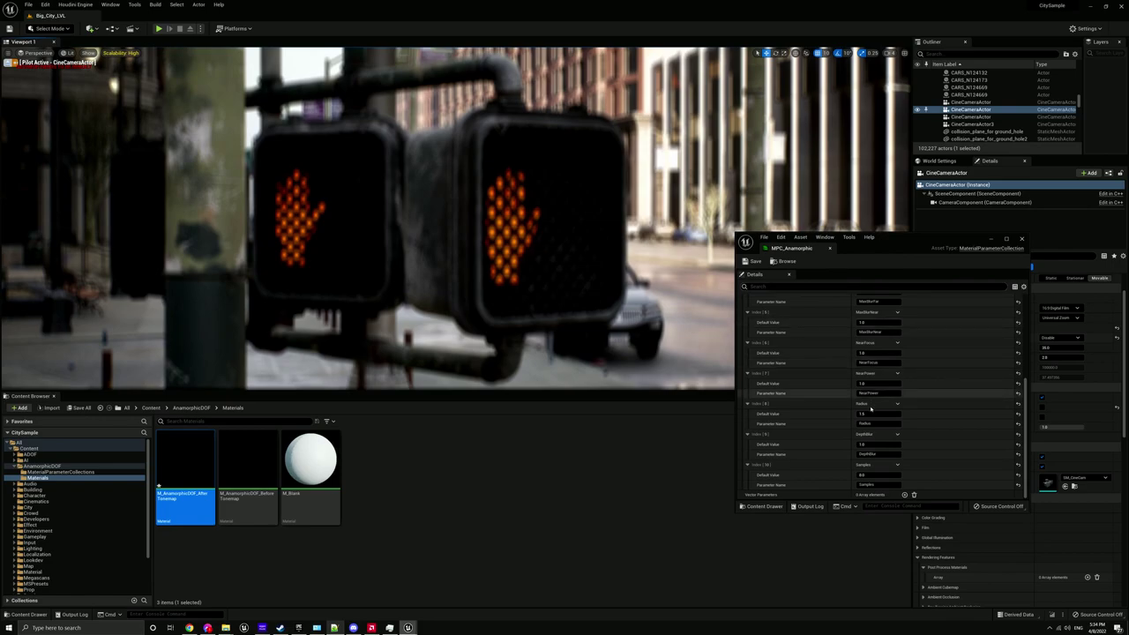
Step: Raise MPC_Anamorphic's FocusDistance default until the right signal head is in sharp focus
scroll(860, 413, up, 3)
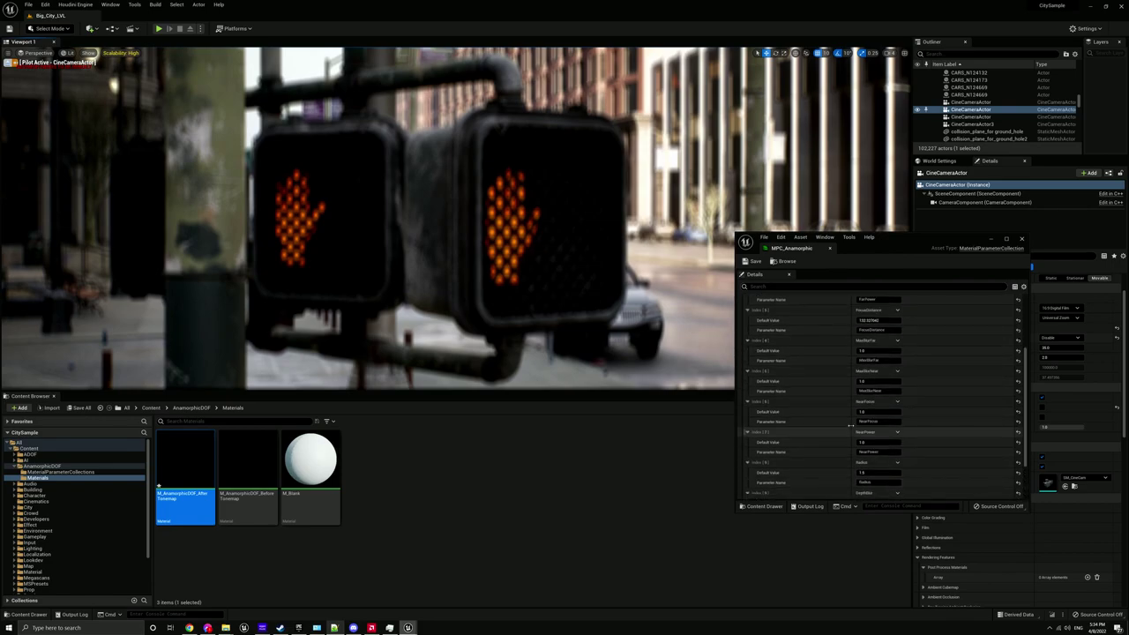
scroll(847, 419, up, 1)
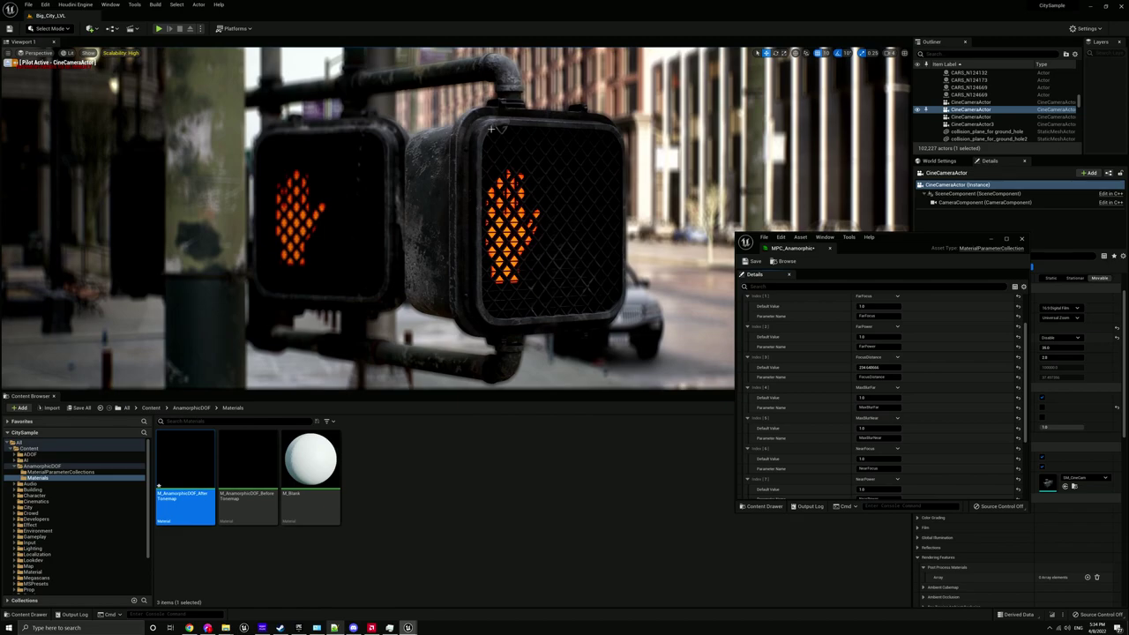
scroll(811, 424, down, 5)
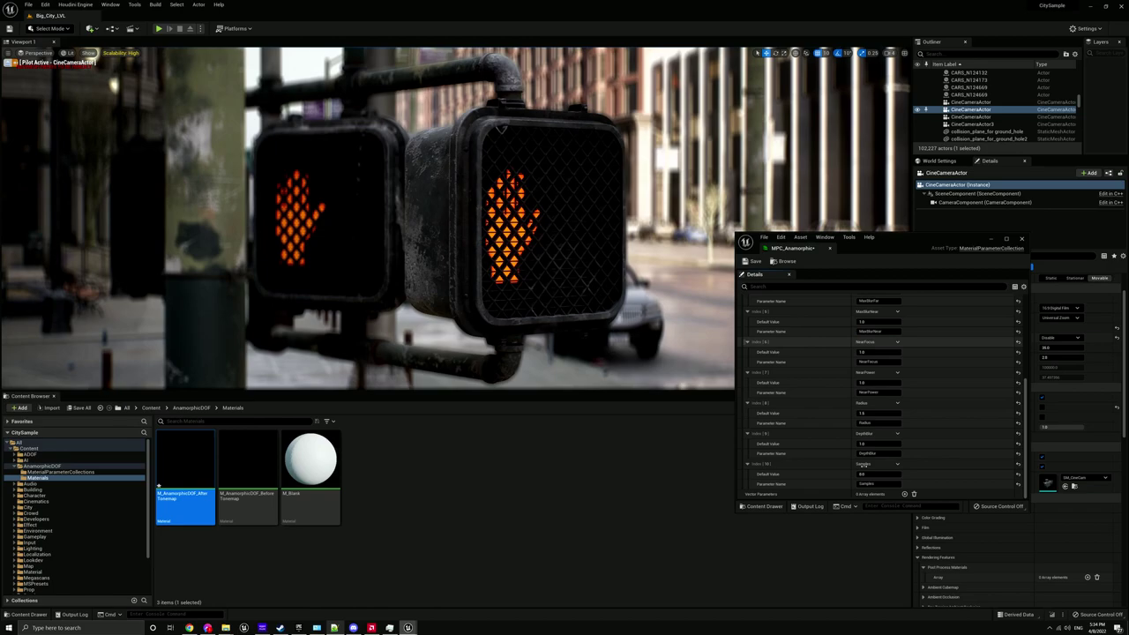
Step: Set DepthBlur's default value to 1 and move the MPC_Anamorphic window lower over the viewport
click(878, 441)
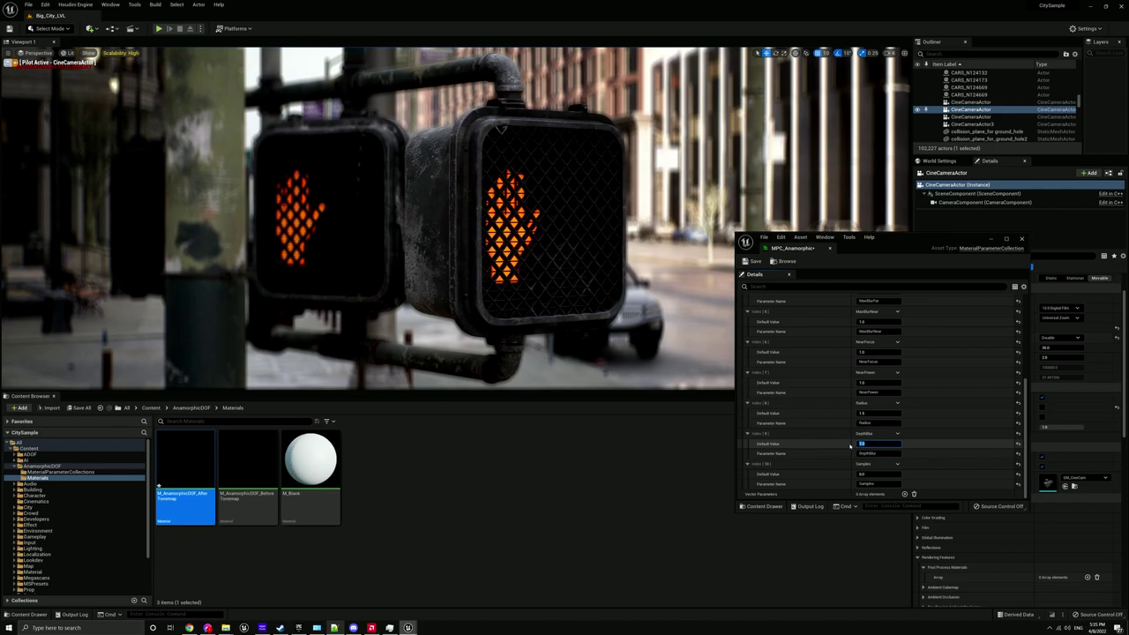
key(ctrl+a)
text(1)
key(Return)
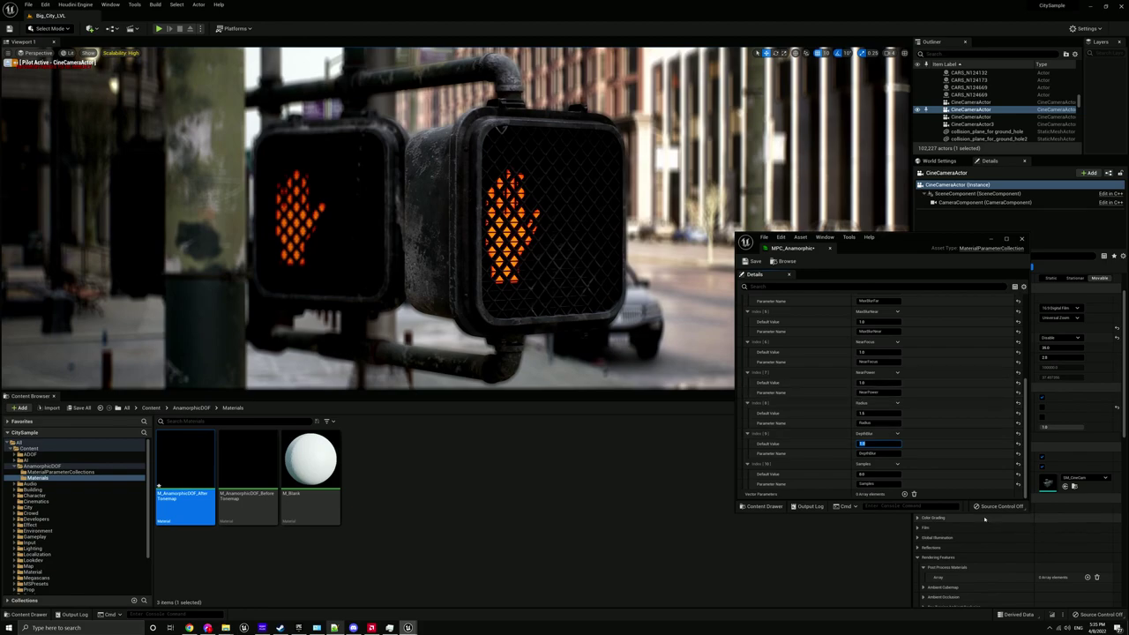
scroll(918, 343, up, 6)
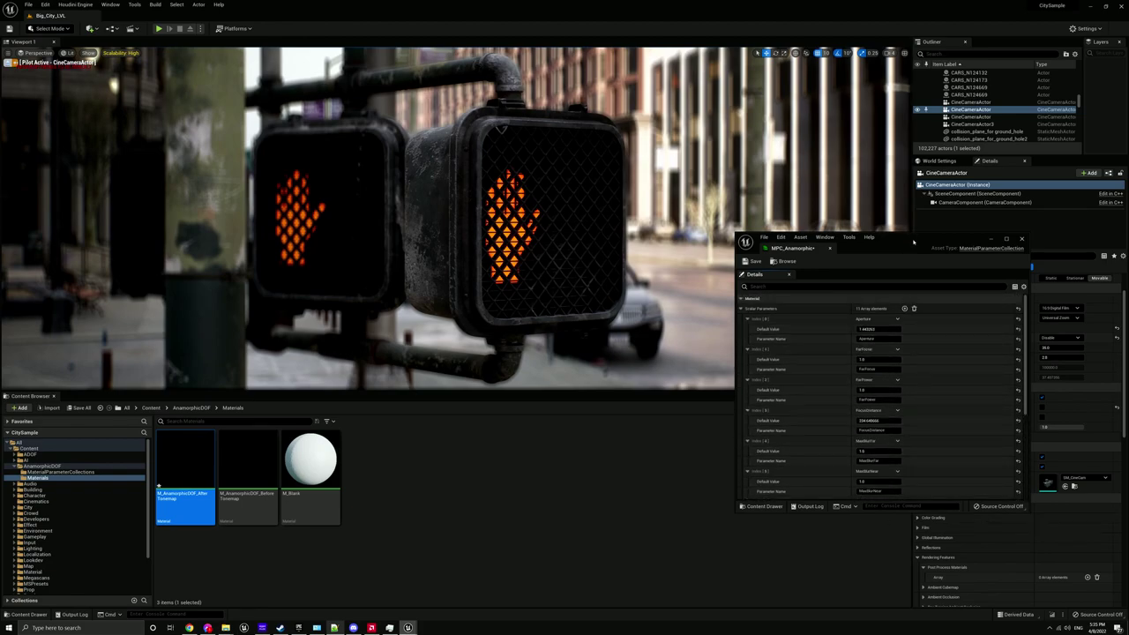
drag(914, 244, 791, 337)
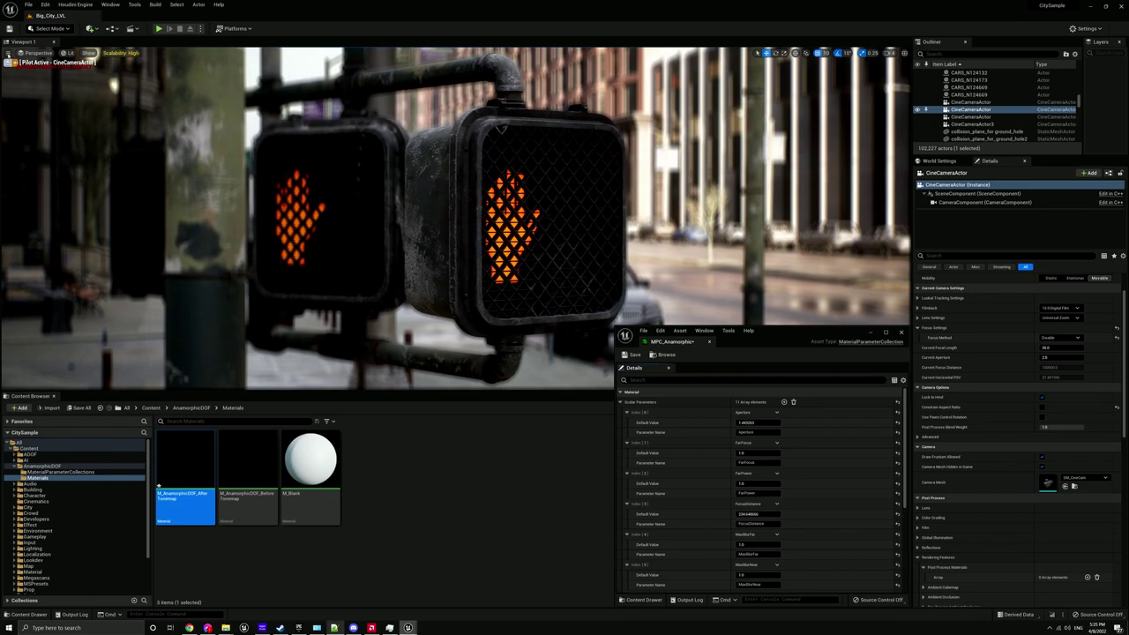
Step: Lower the viewport's Screen Percentage to 50
click(10, 53)
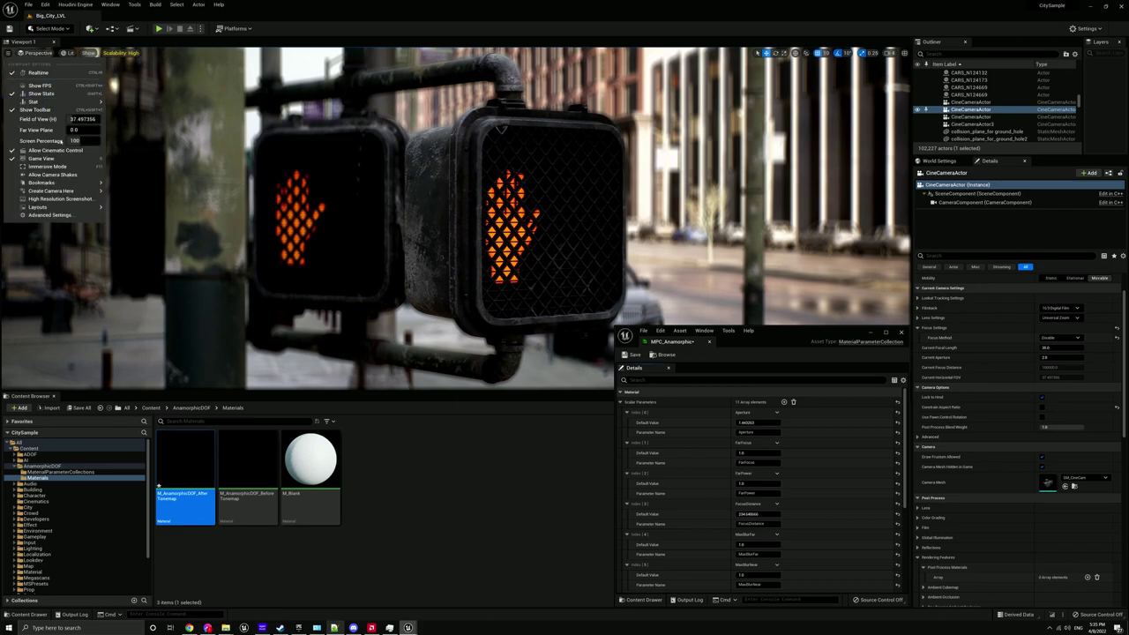
click(71, 142)
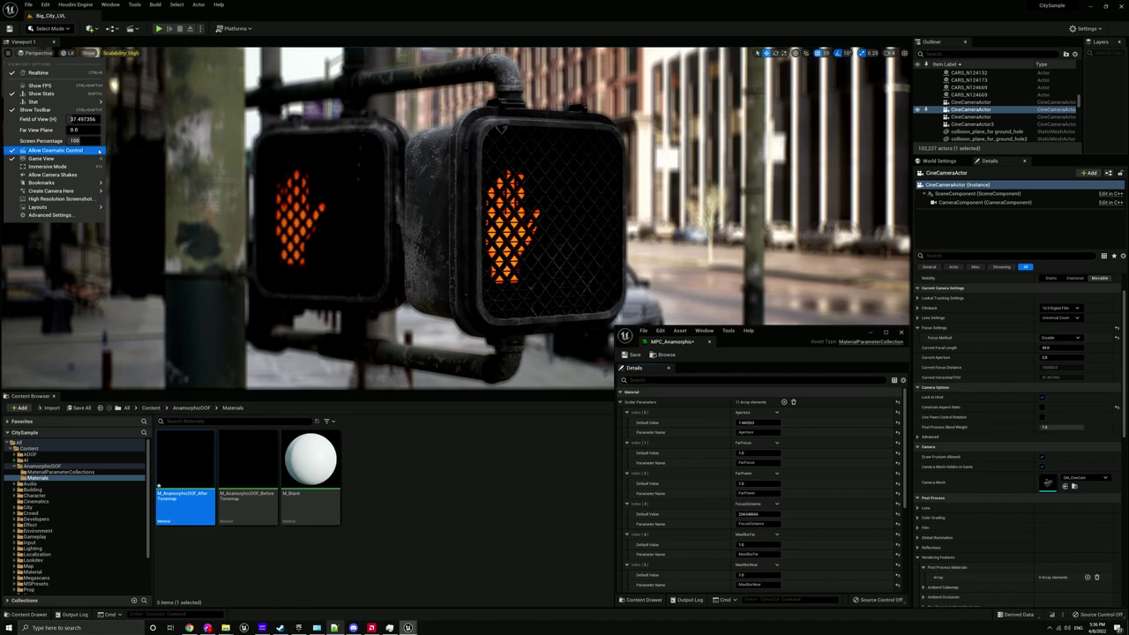
drag(68, 140, 84, 140)
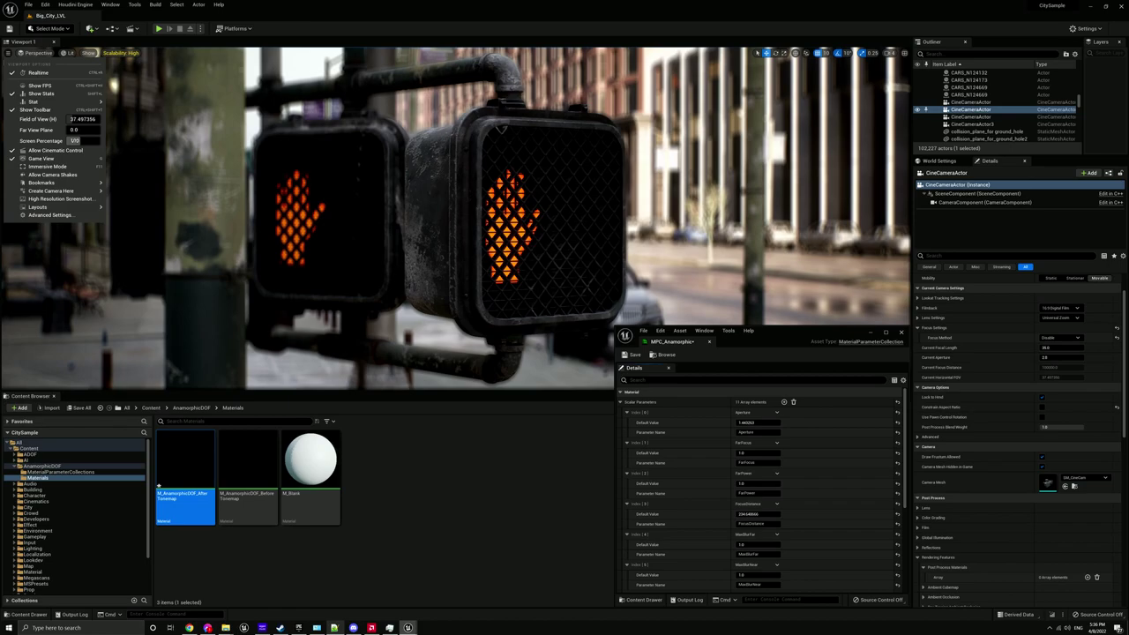
key(Return)
click(75, 140)
text(5)
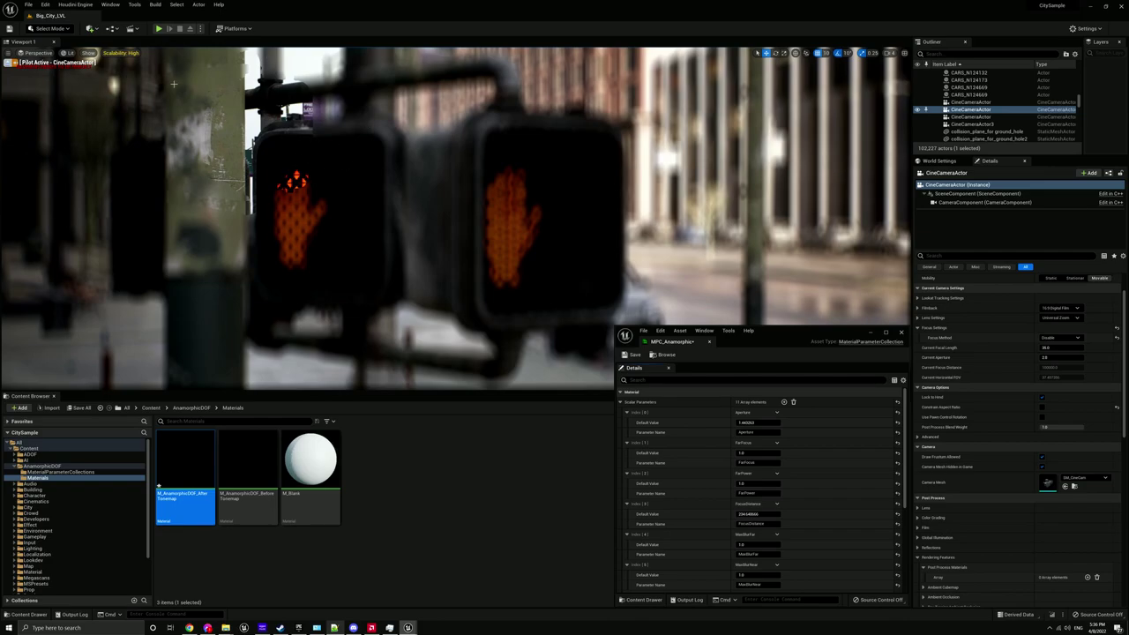
Step: Enable Allow Cinematic Control in the viewport options so cinematic playback drives the camera
click(7, 53)
click(79, 150)
click(7, 53)
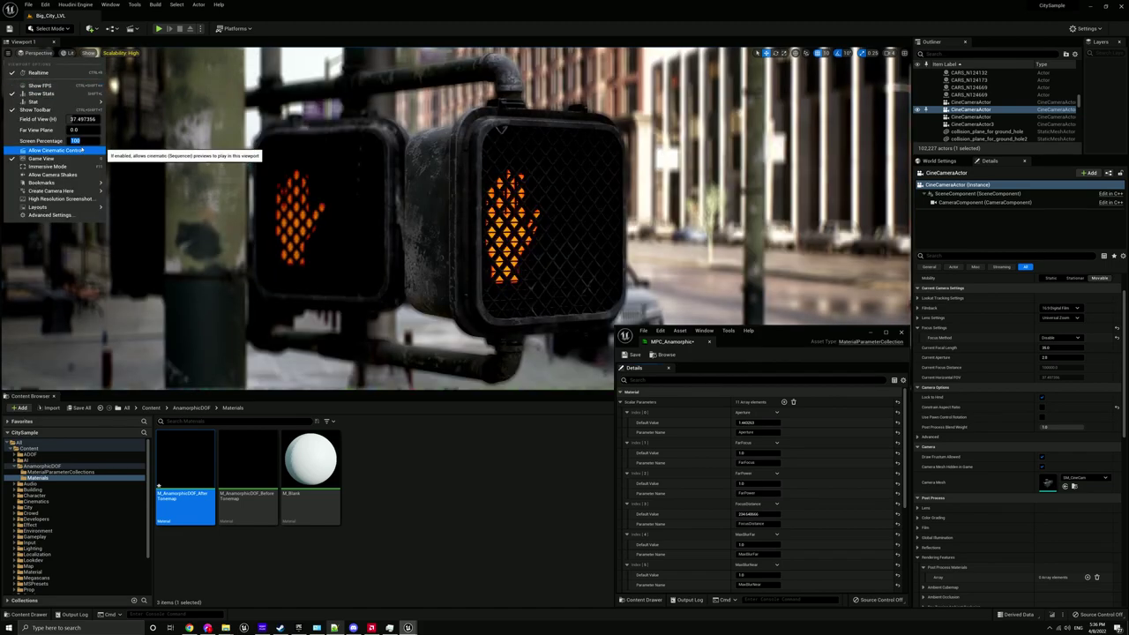
click(81, 150)
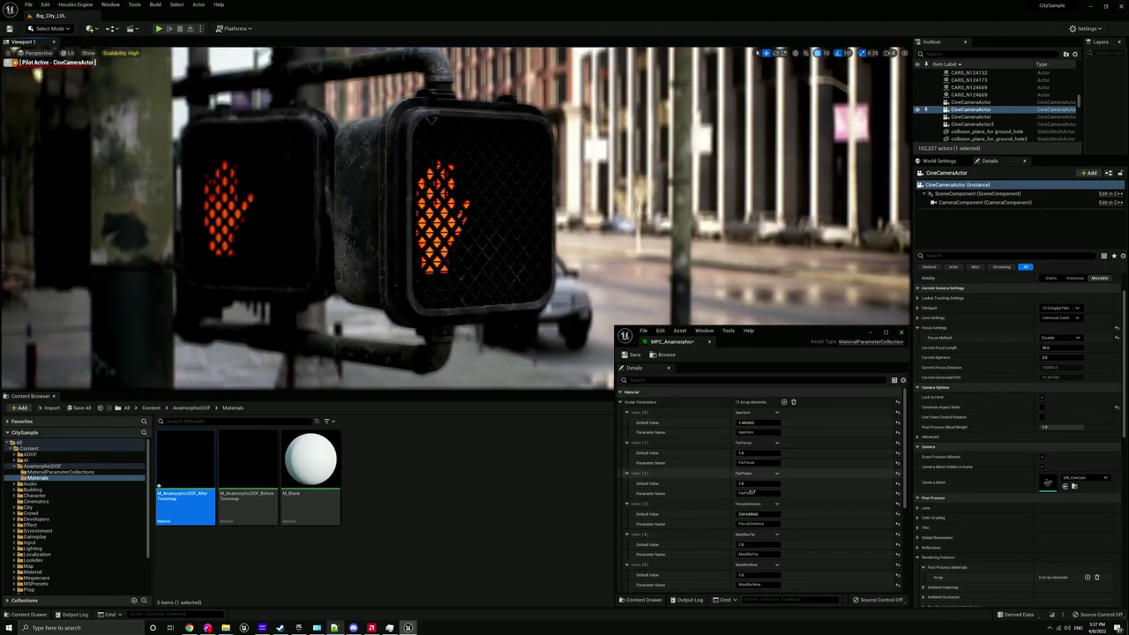
scroll(751, 492, down, 1)
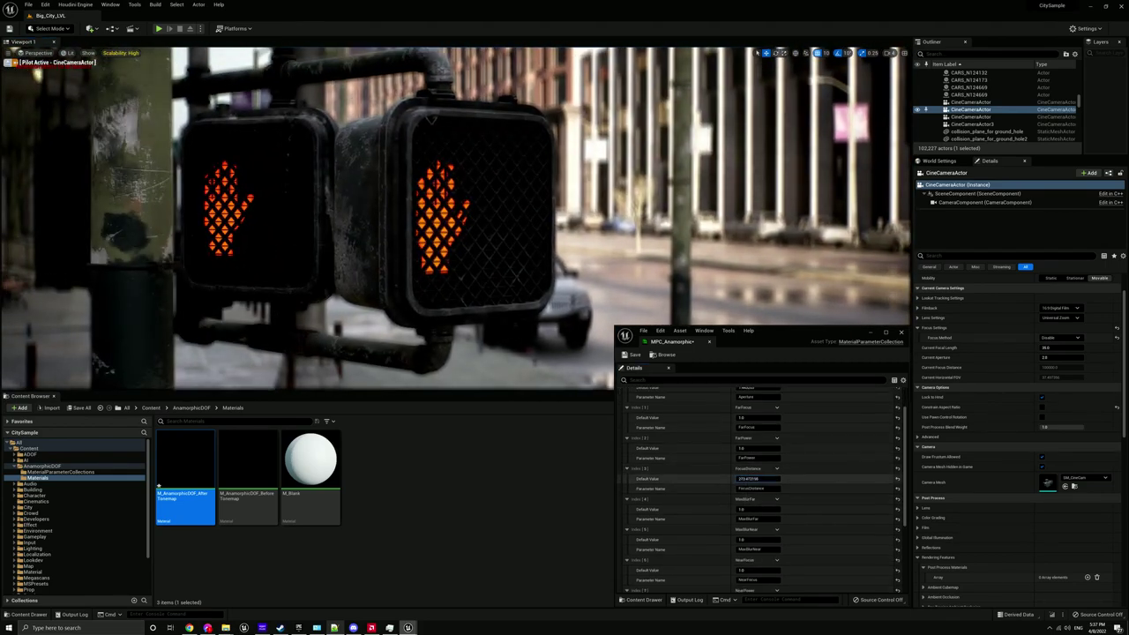